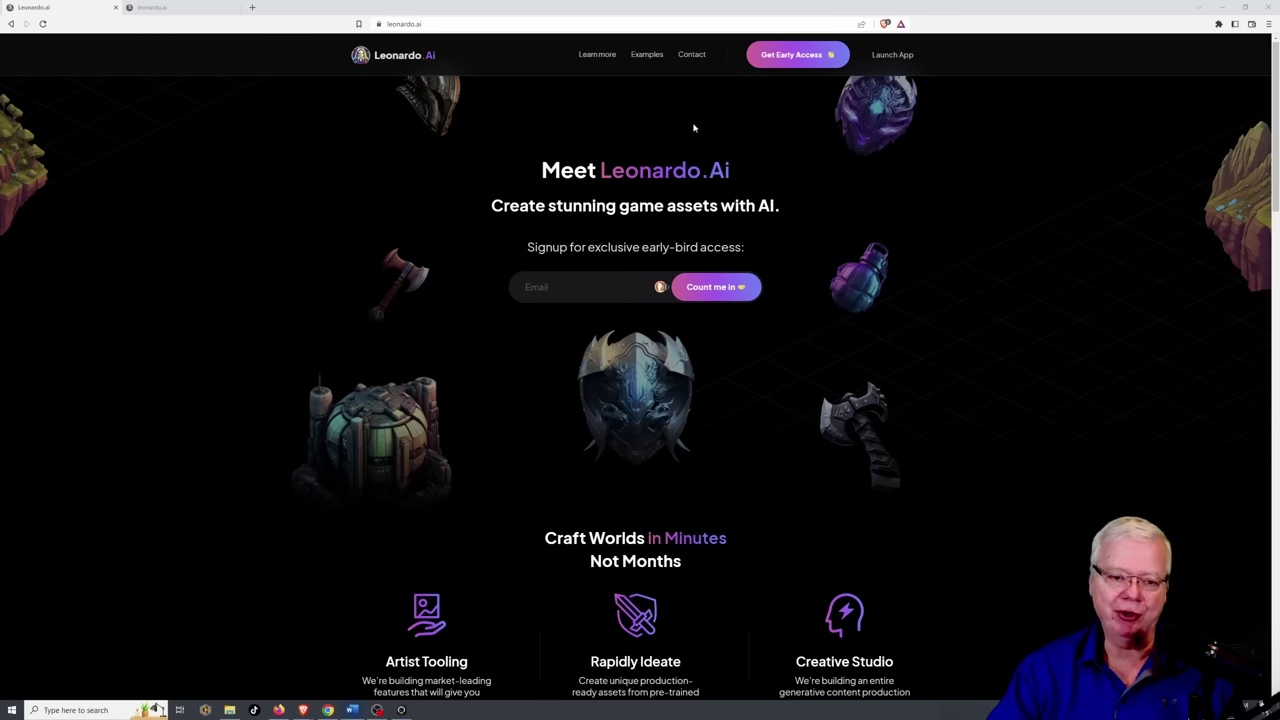
Step: Sign in through the early-access prompt as whitelisted to reach the Leonardo.Ai home page
click(794, 57)
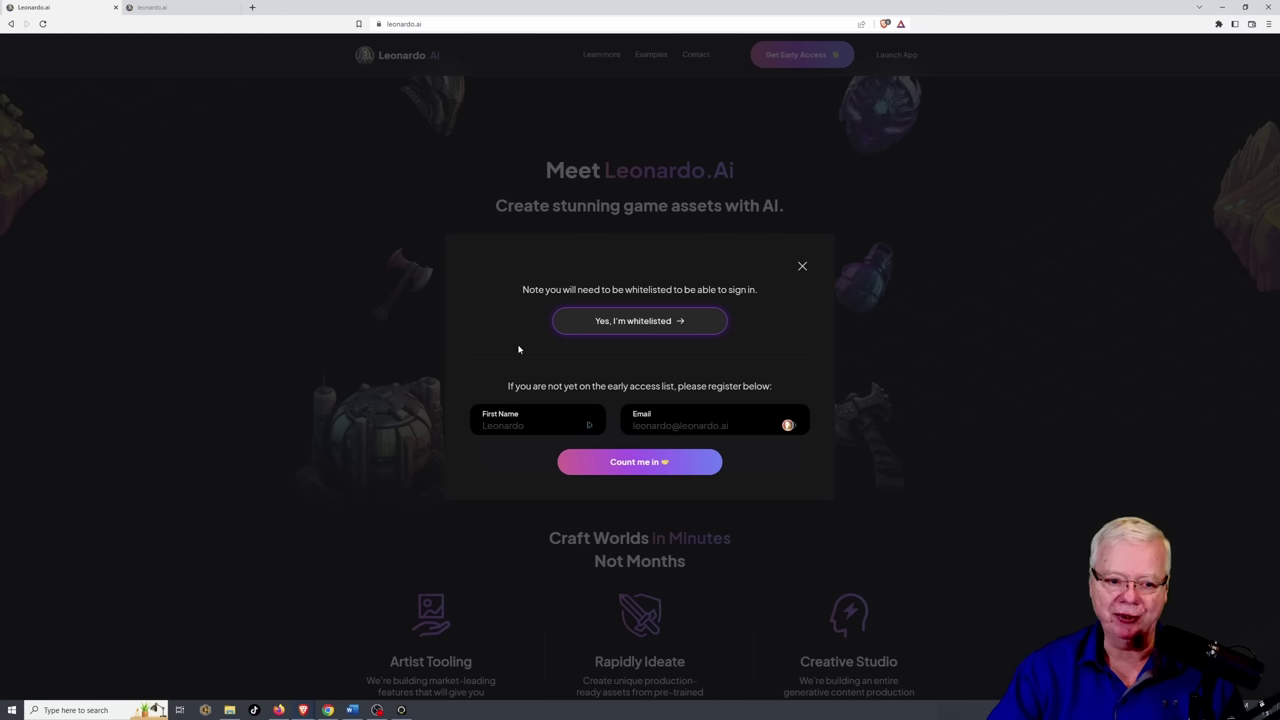
click(632, 321)
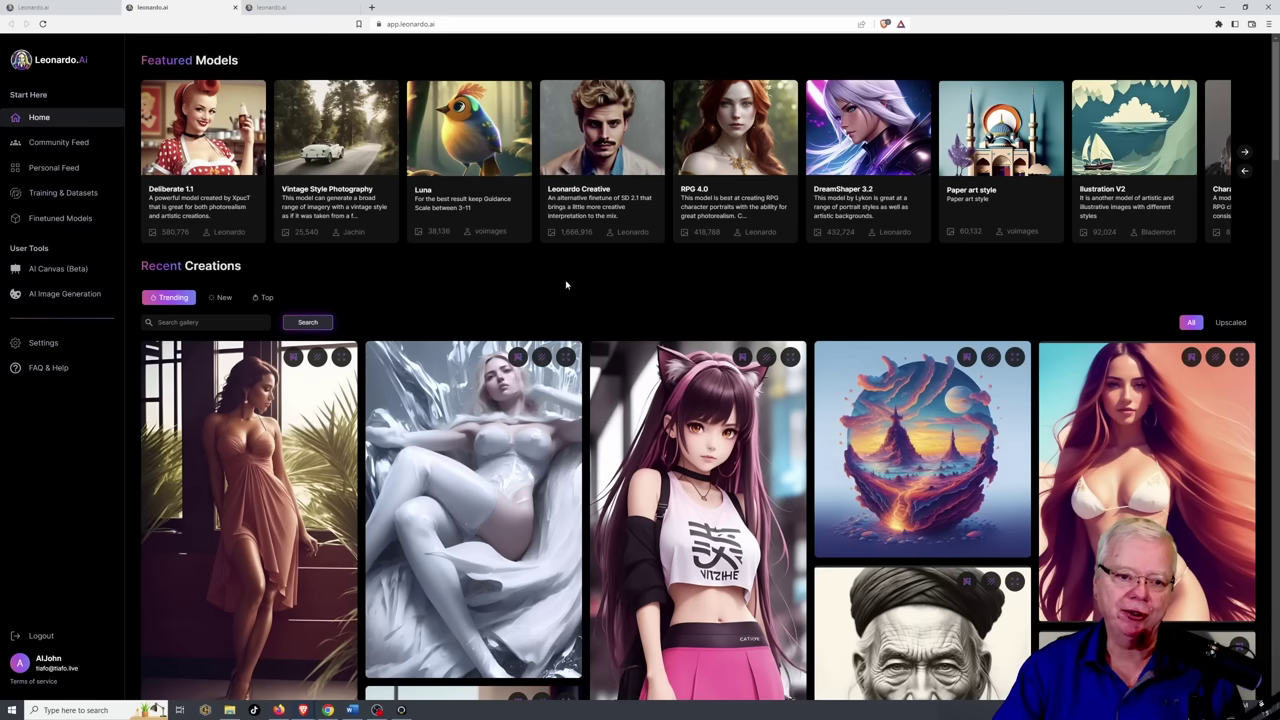
Step: View the Leonardo Creative details (Stable Diffusion v2.1 finetune, 768 × 768), then close them
click(607, 142)
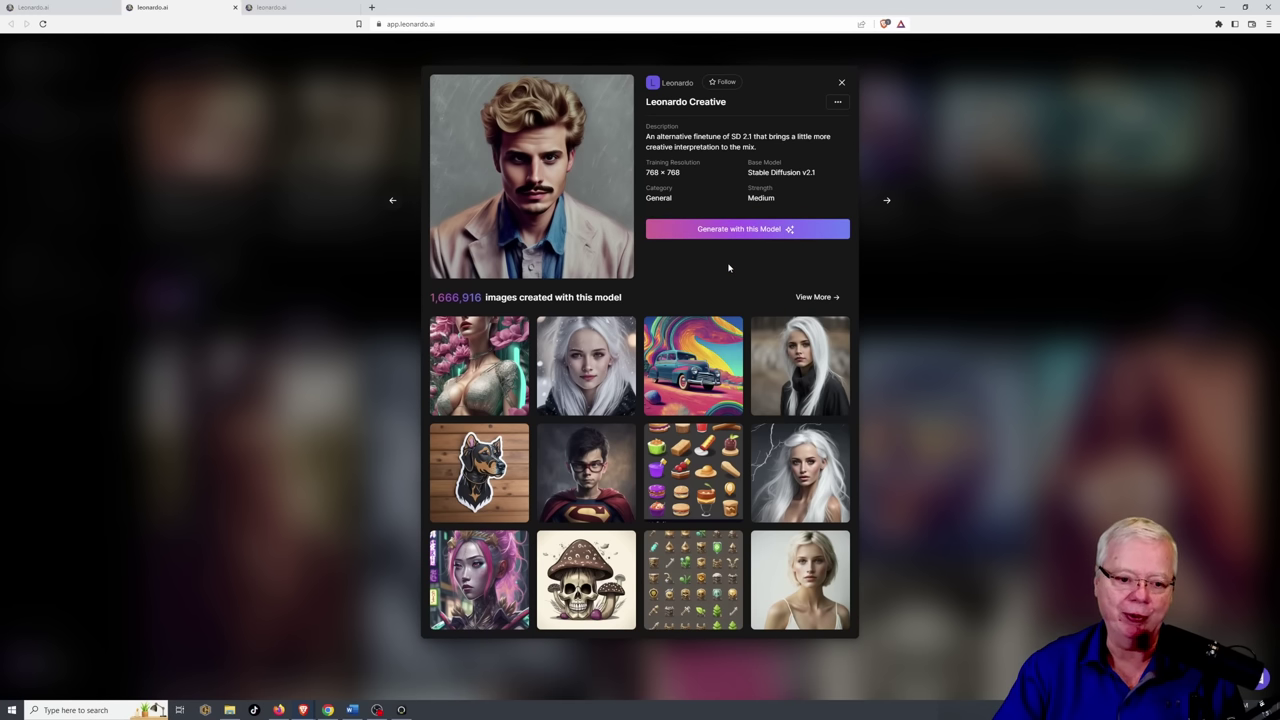
click(902, 278)
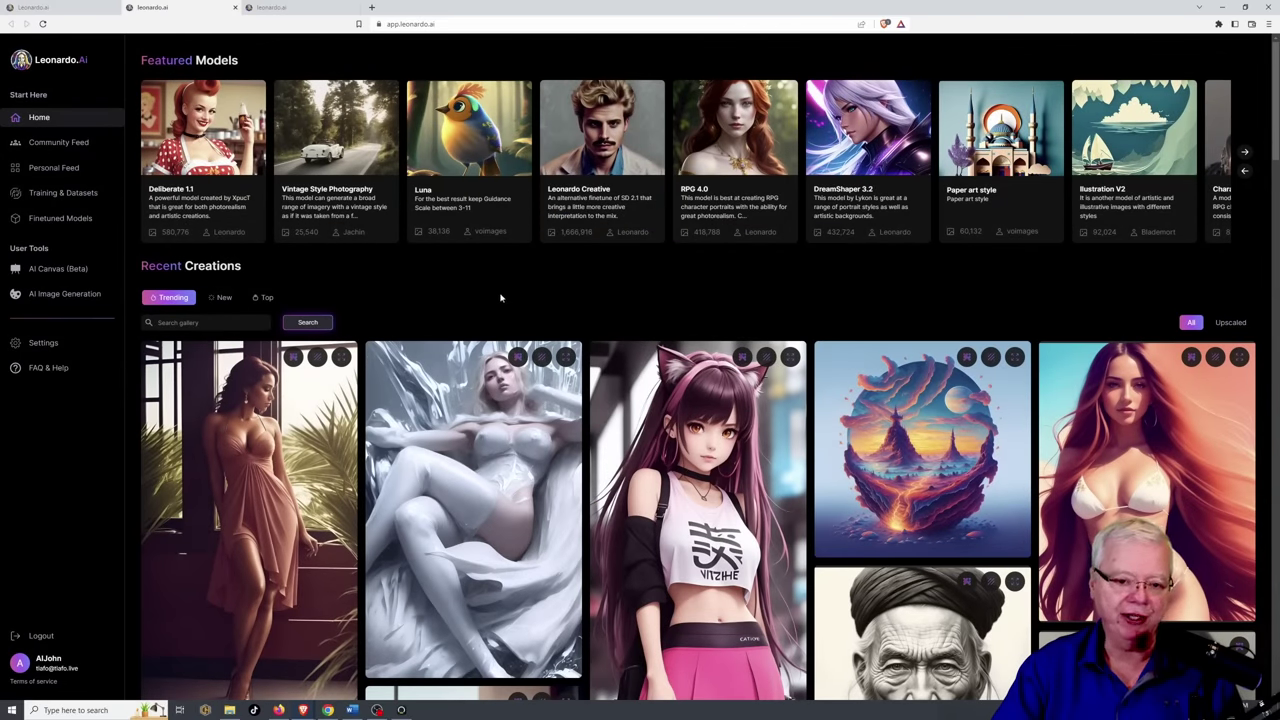
scroll(501, 297, down, 4)
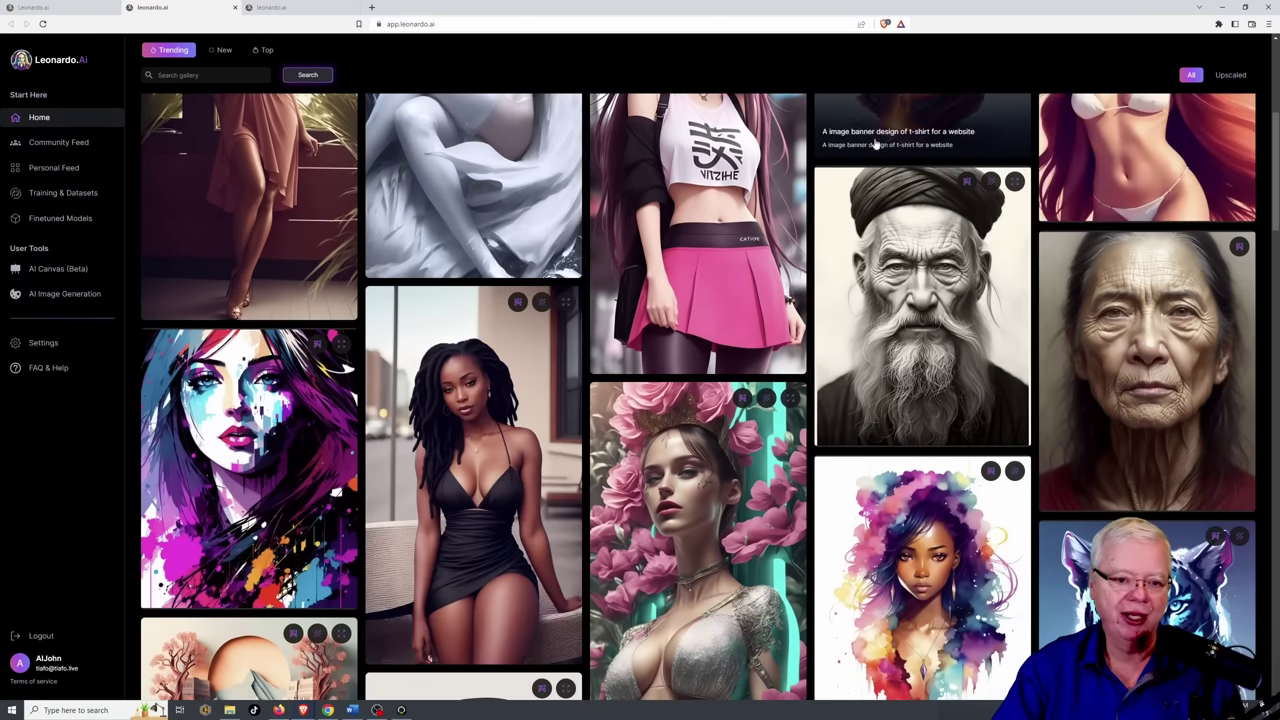
scroll(690, 260, up, 3)
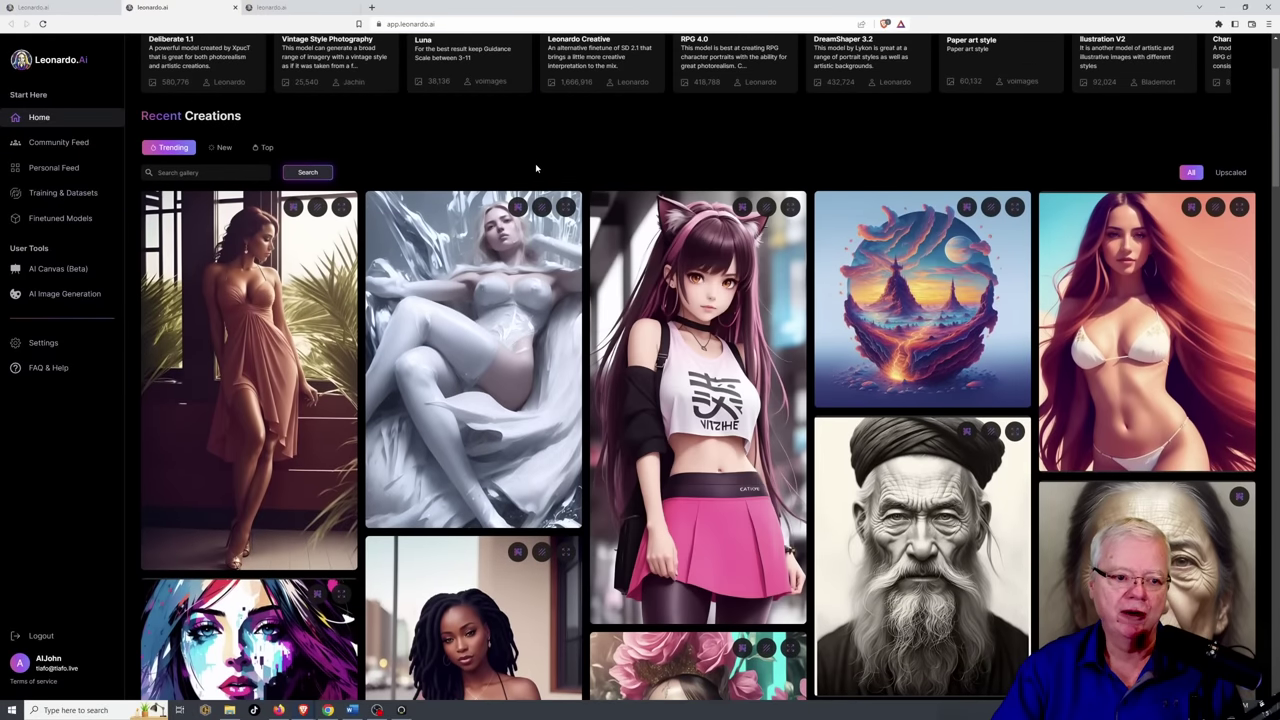
click(916, 322)
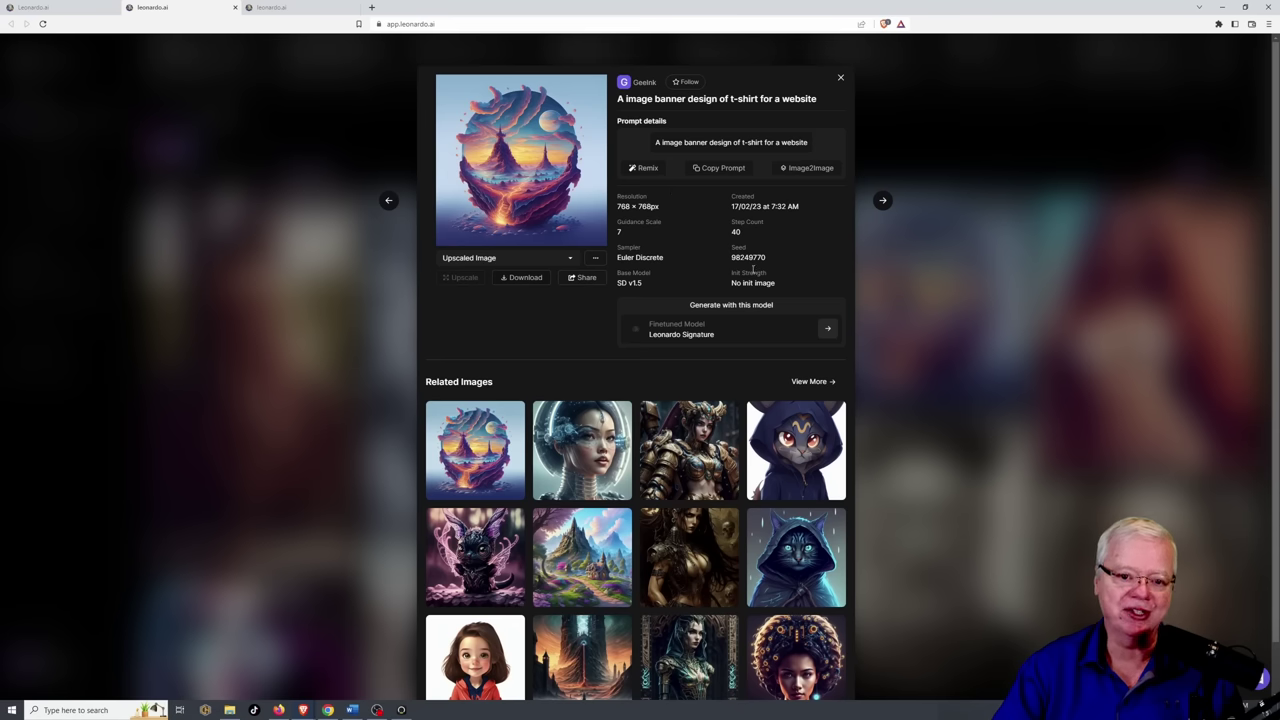
click(107, 106)
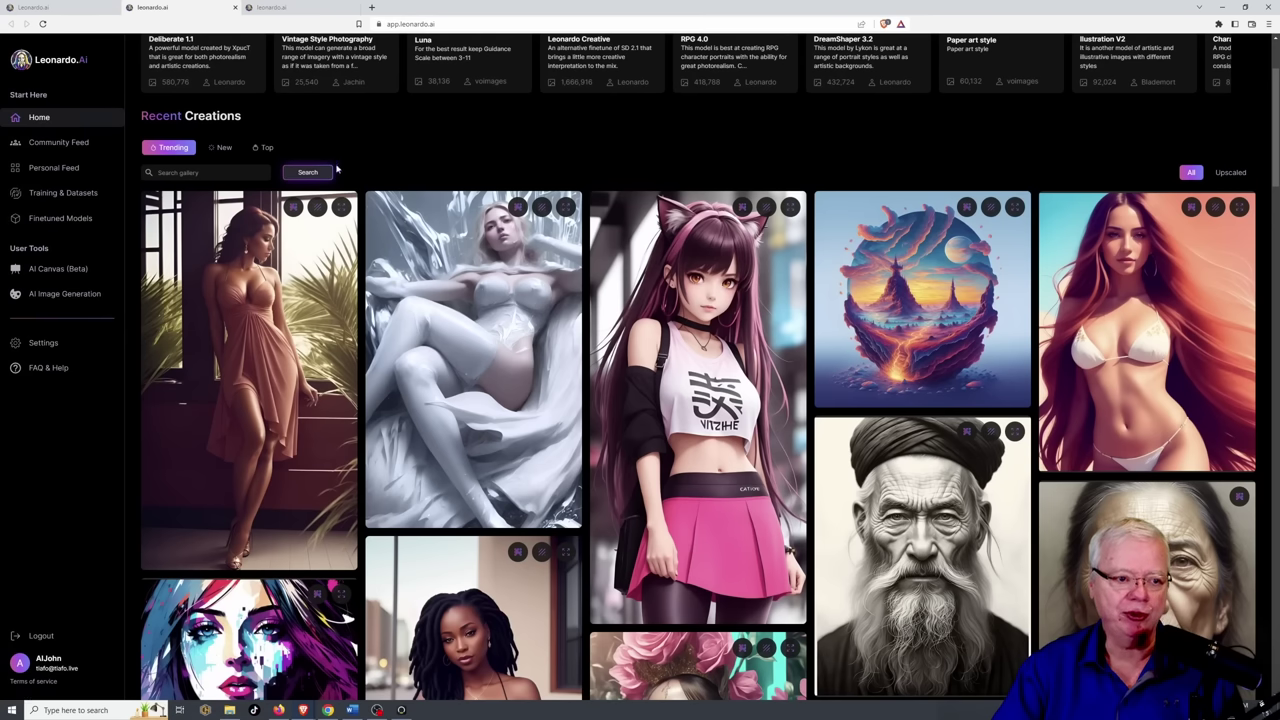
Step: Browse the Community and Personal feeds and Training & Datasets, ending on Finetuned Models
click(58, 142)
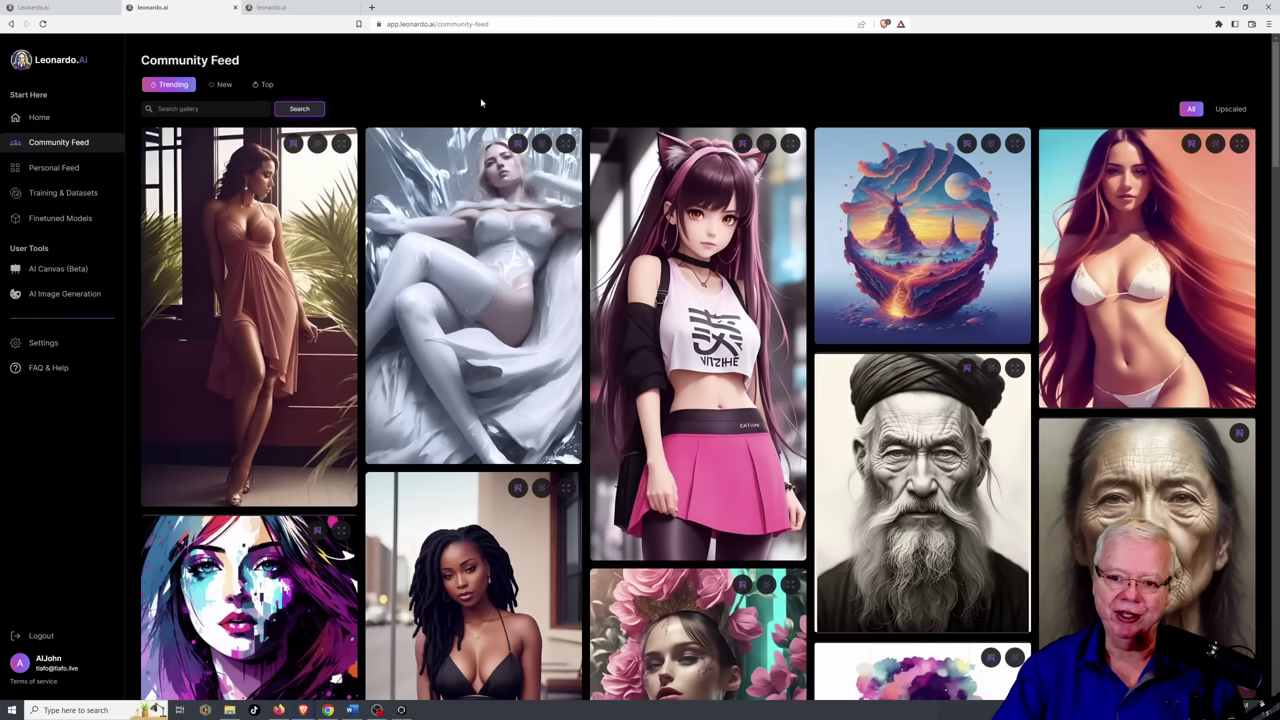
scroll(560, 200, down, 5)
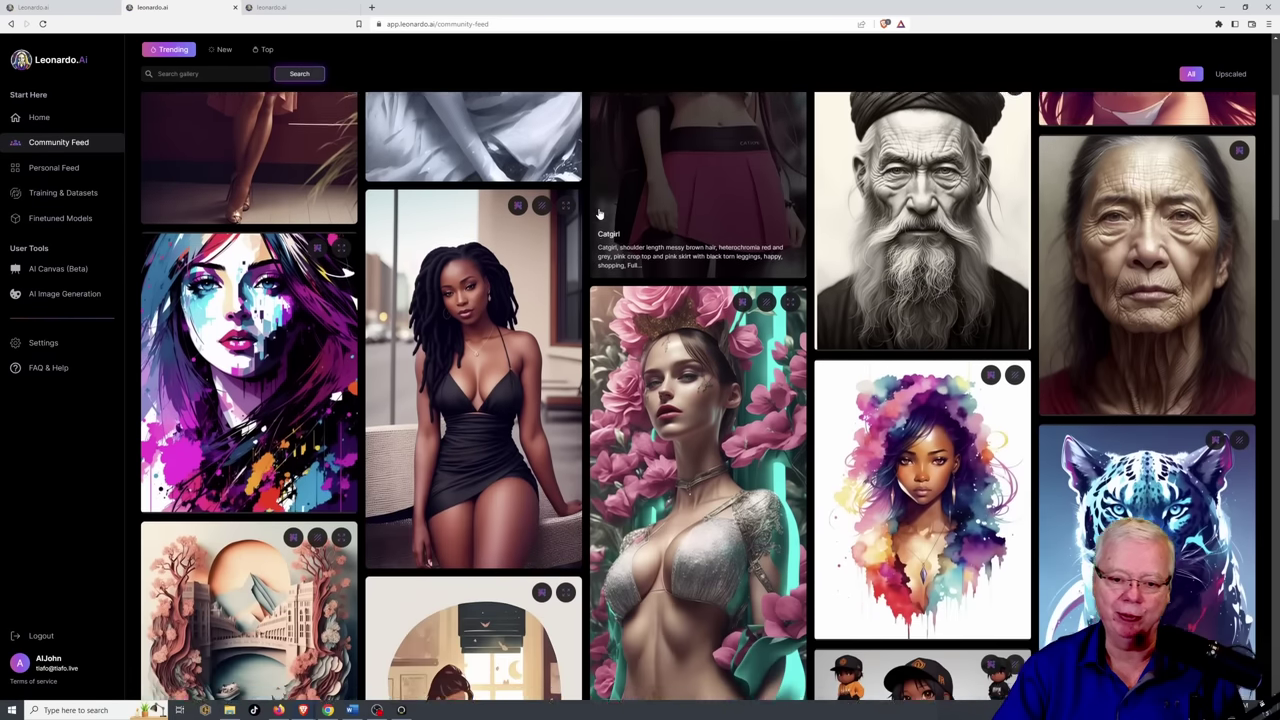
scroll(600, 214, up, 2)
scroll(600, 214, up, 3)
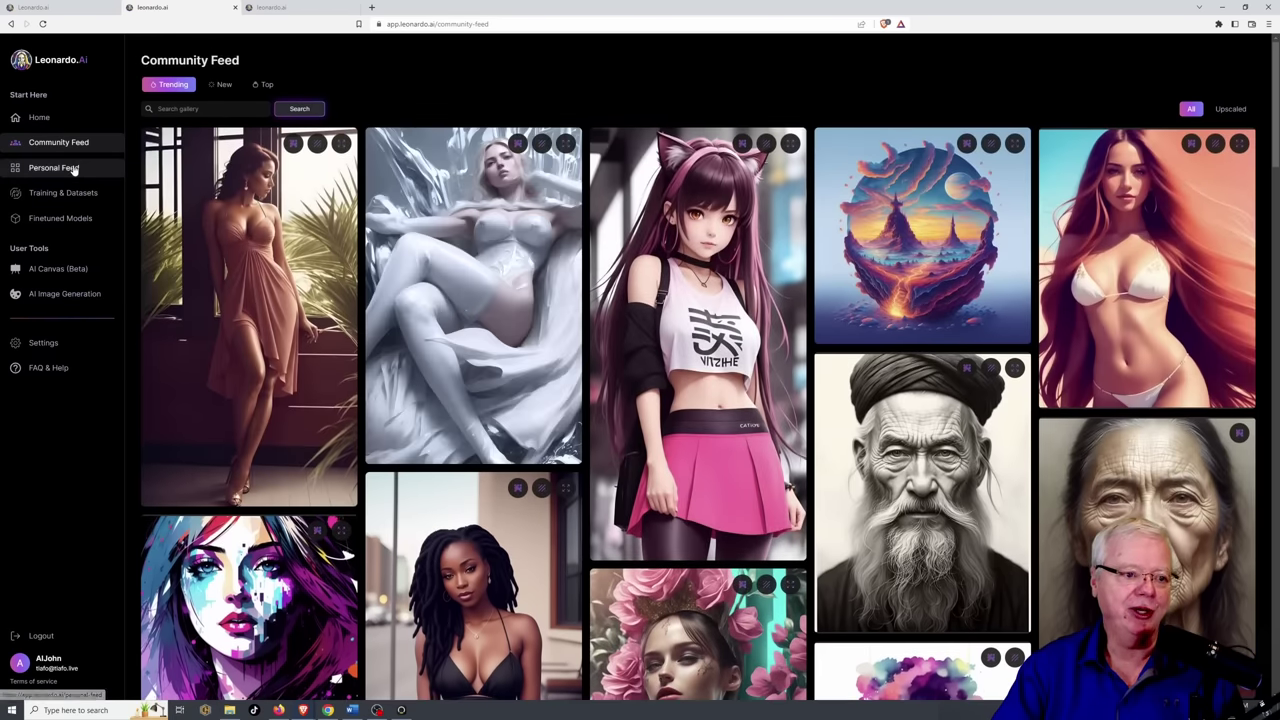
click(73, 170)
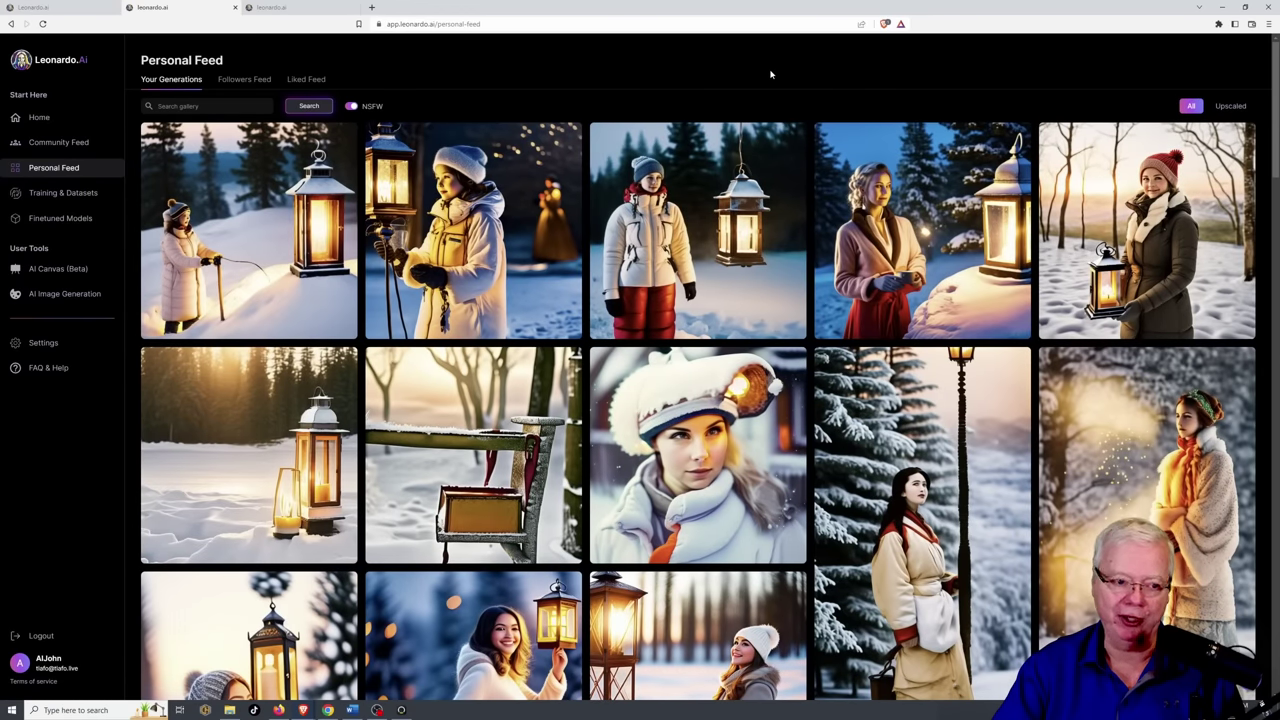
click(62, 200)
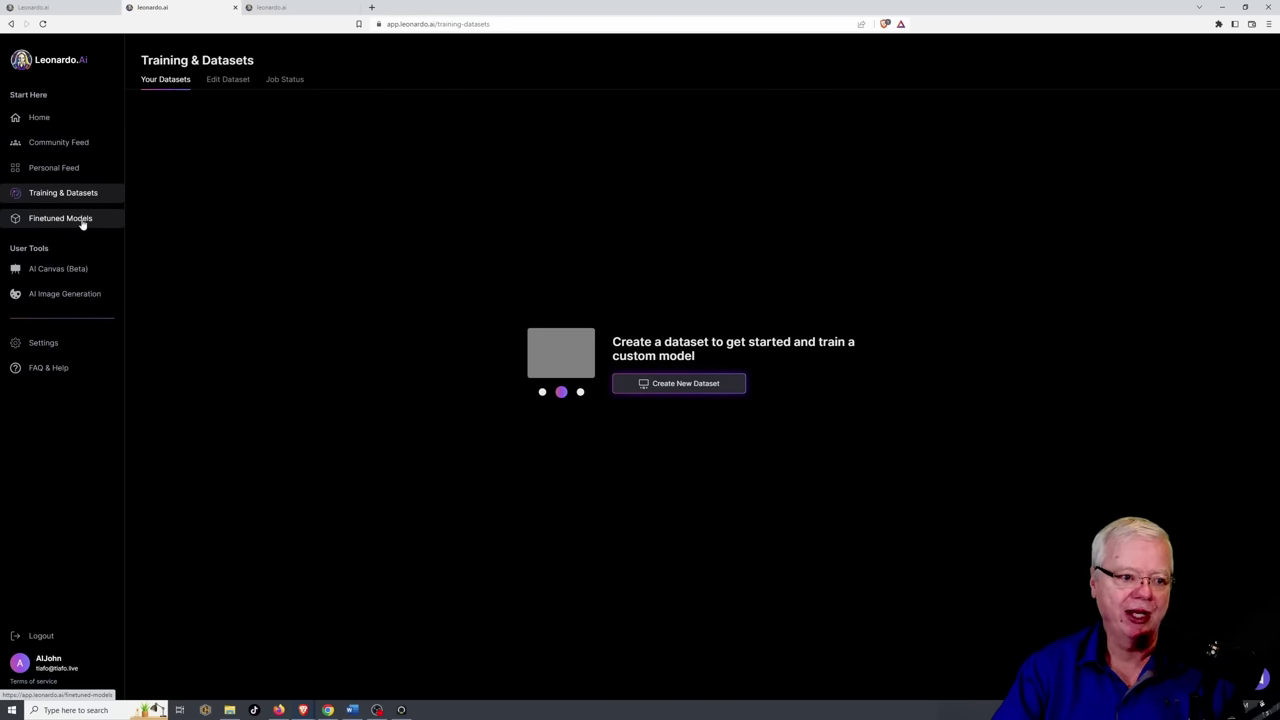
click(60, 218)
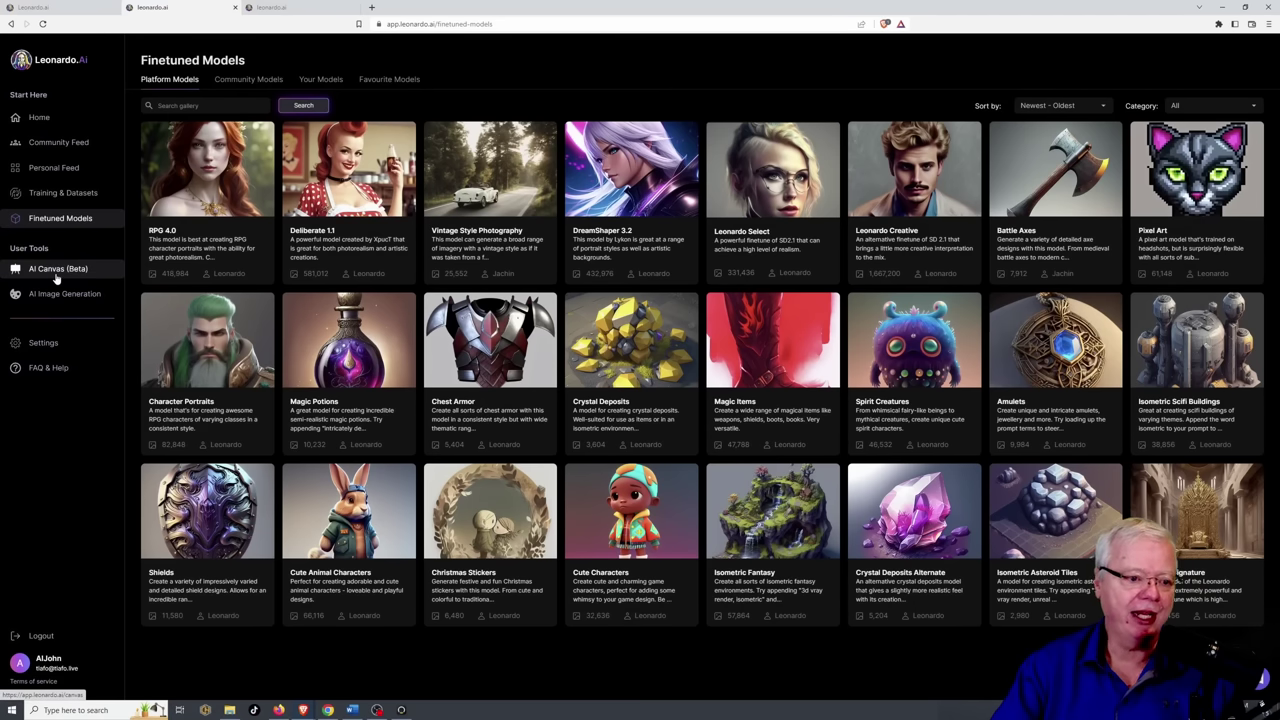
Step: Generate AI Canvas images from the prompt 'Cyberpunk Cisy Skyline'
click(57, 276)
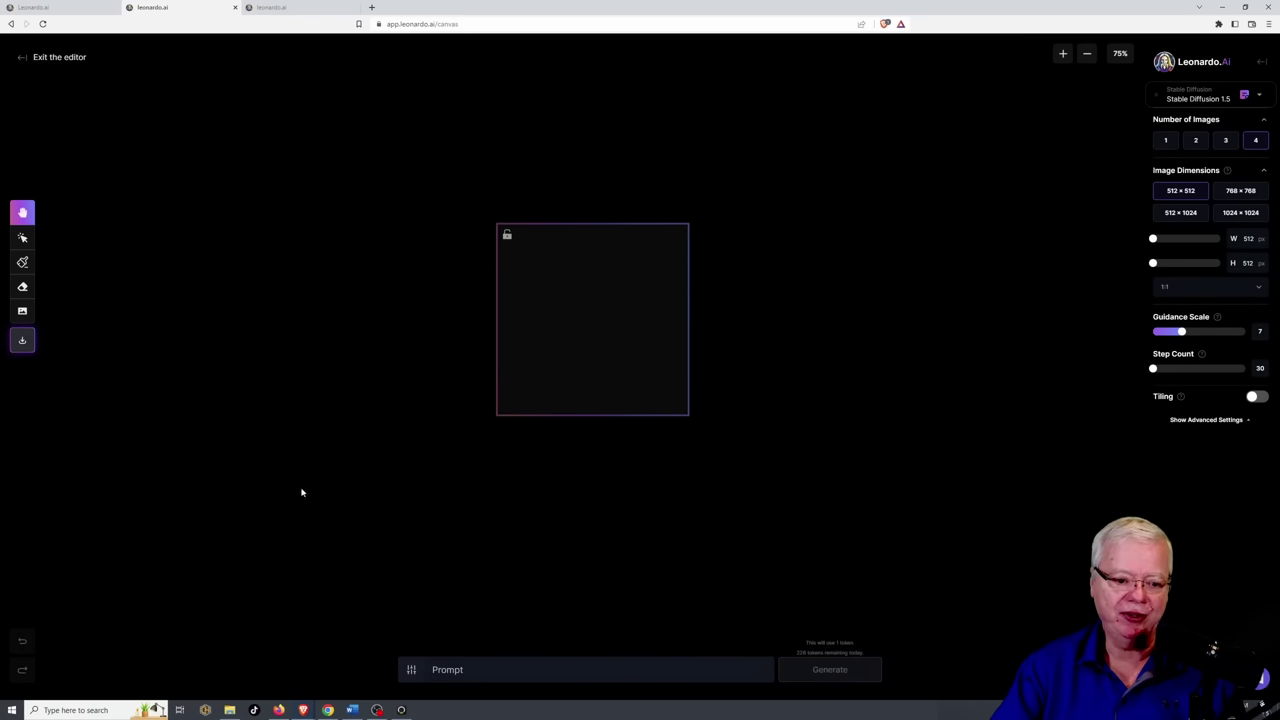
click(503, 673)
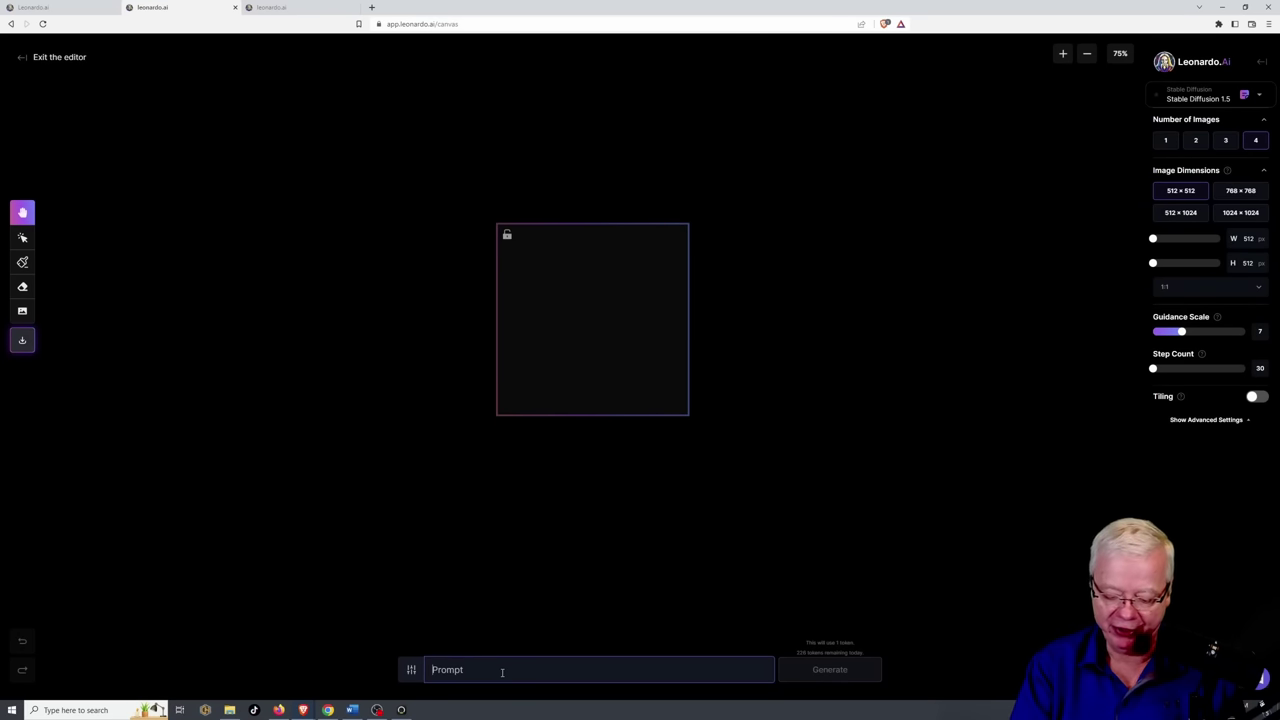
text(Cyb)
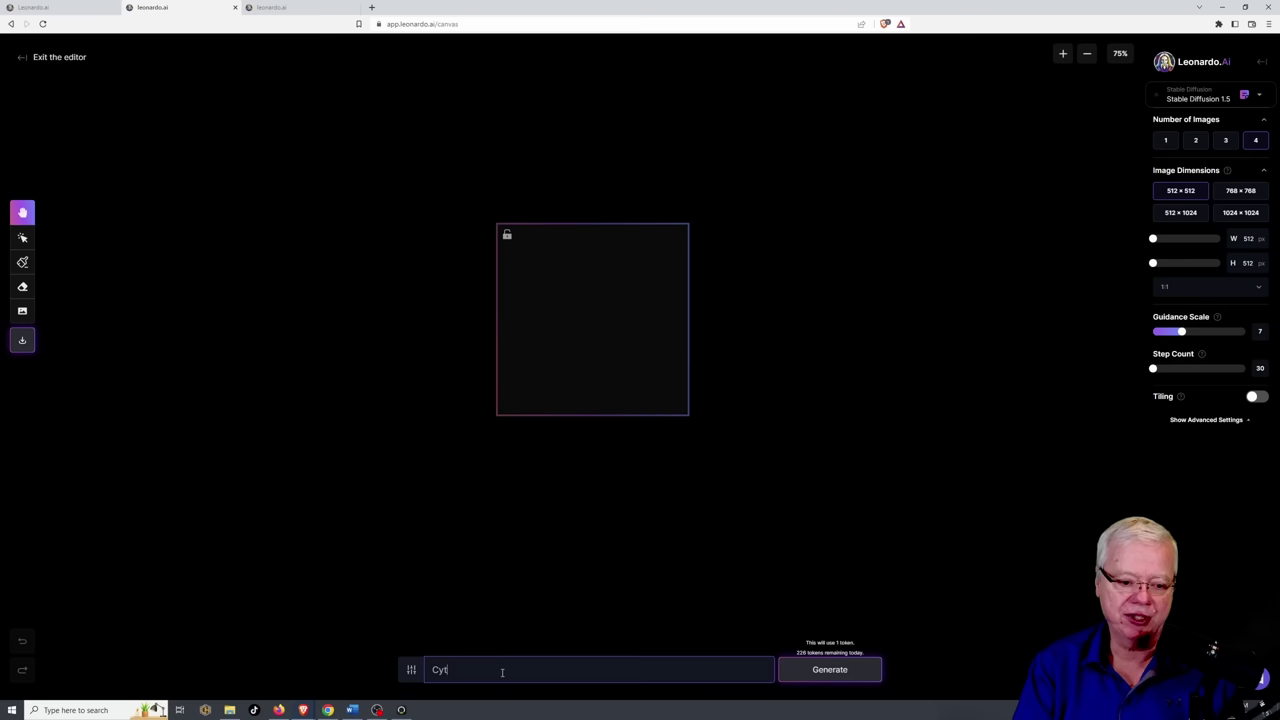
text(erpunk Cisy Skyline)
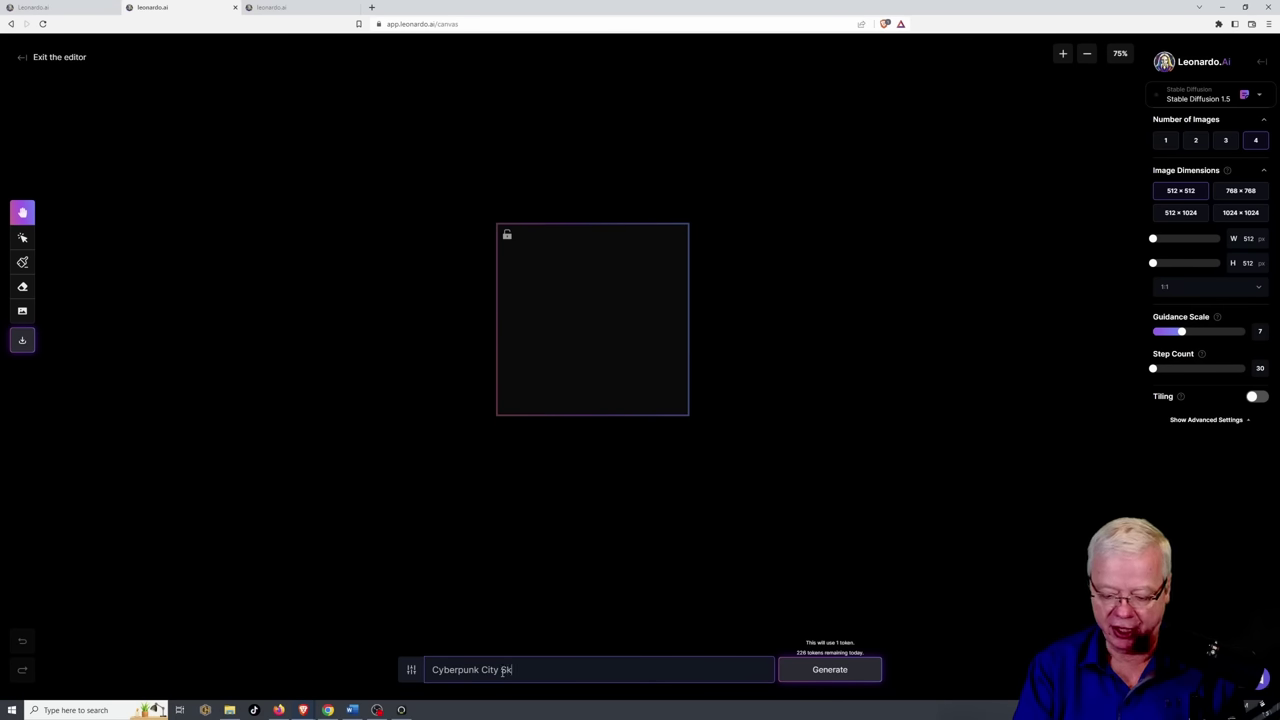
click(815, 667)
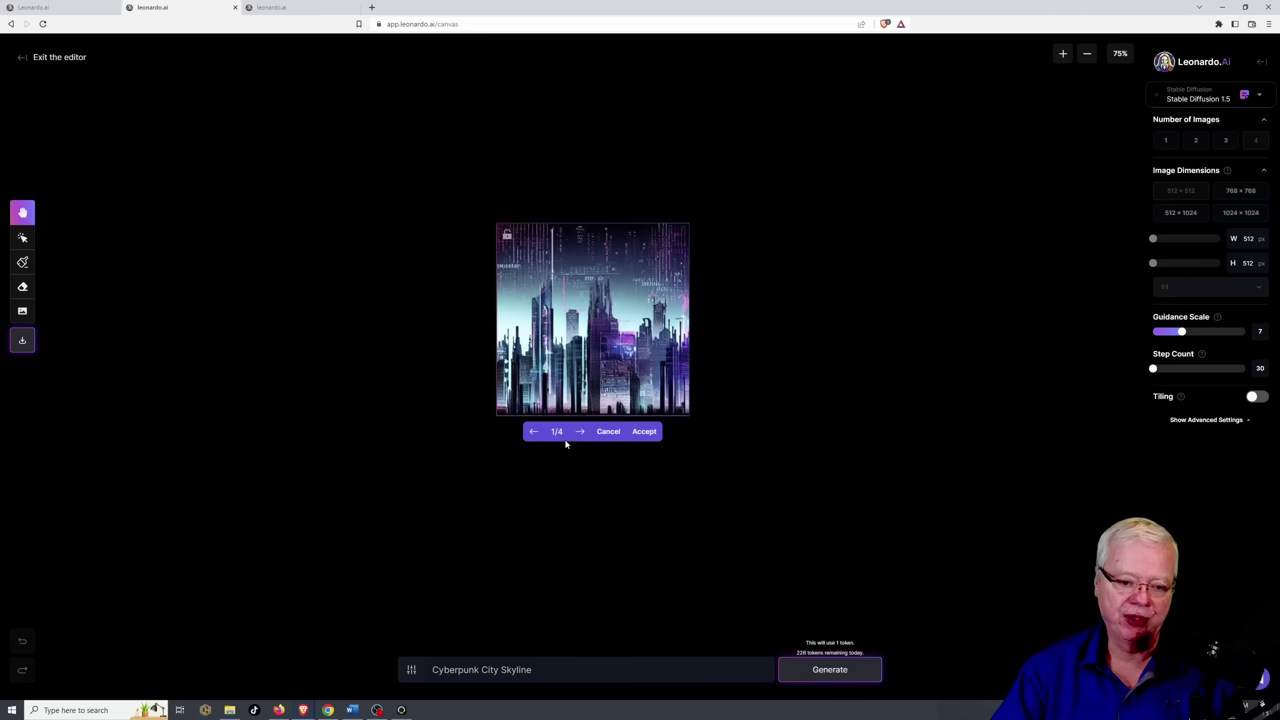
Step: Browse the four generated variations and settle on the pink third one
click(580, 432)
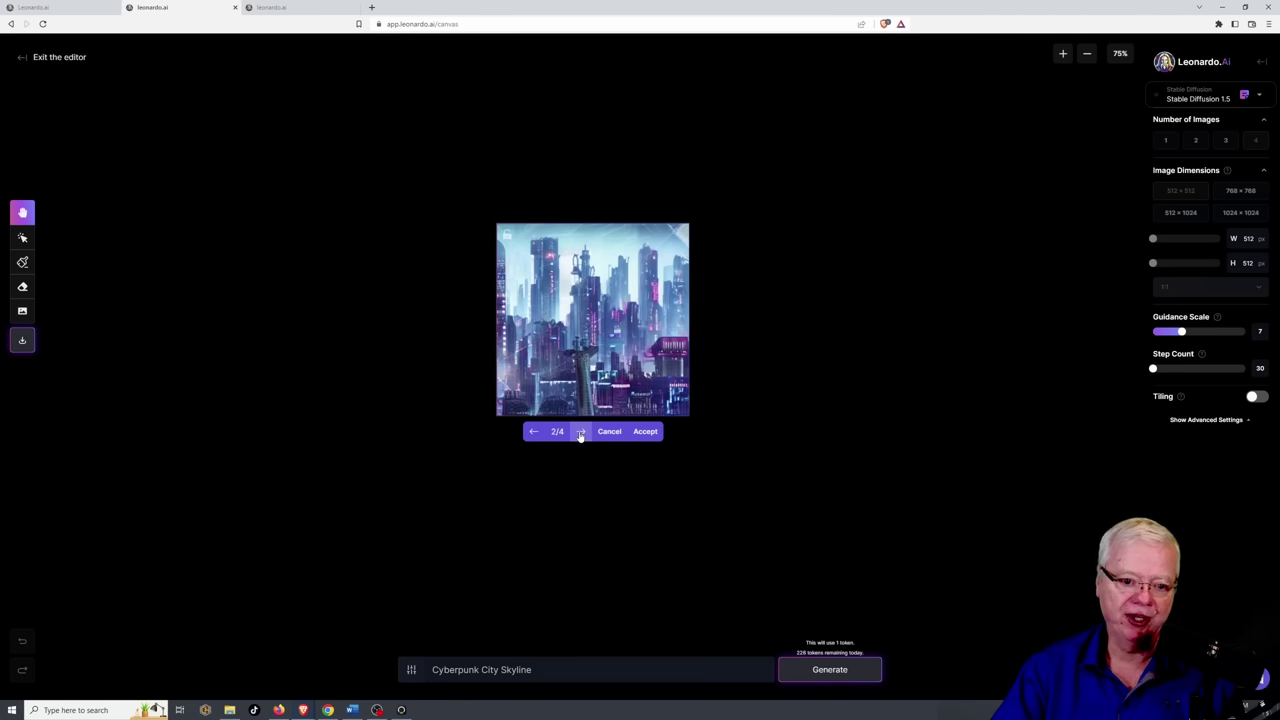
click(580, 432)
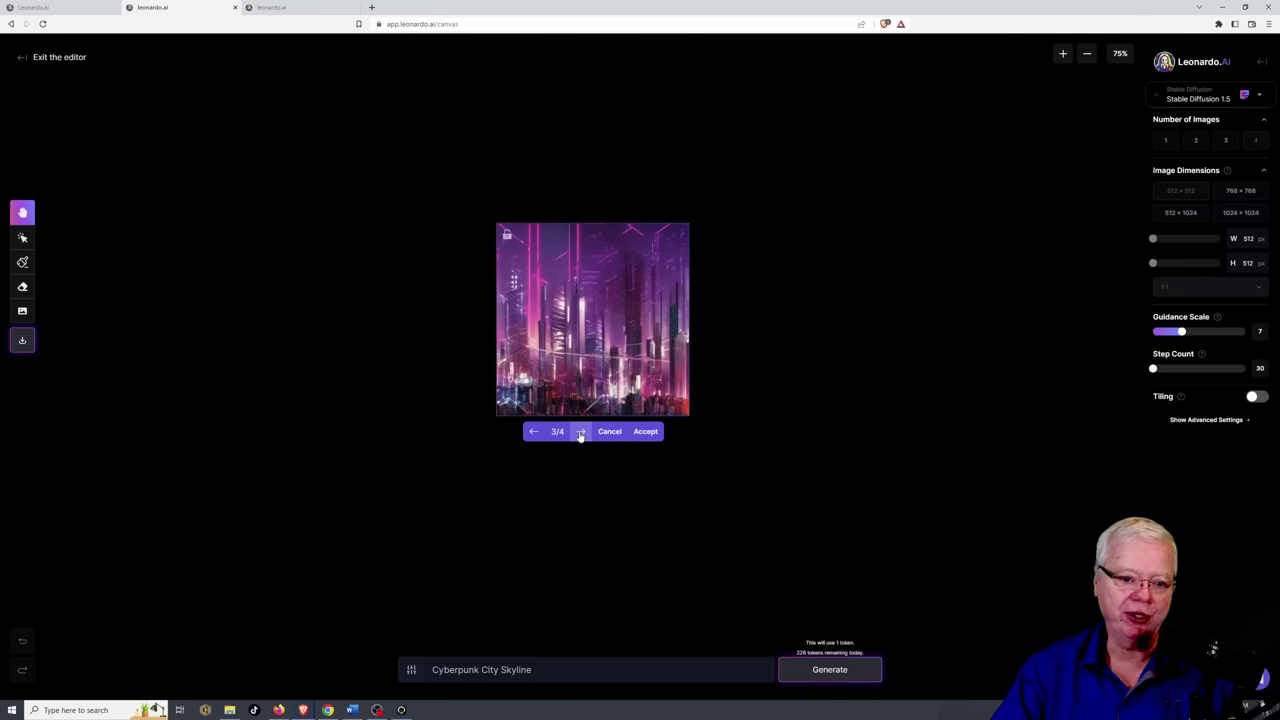
click(580, 432)
click(535, 432)
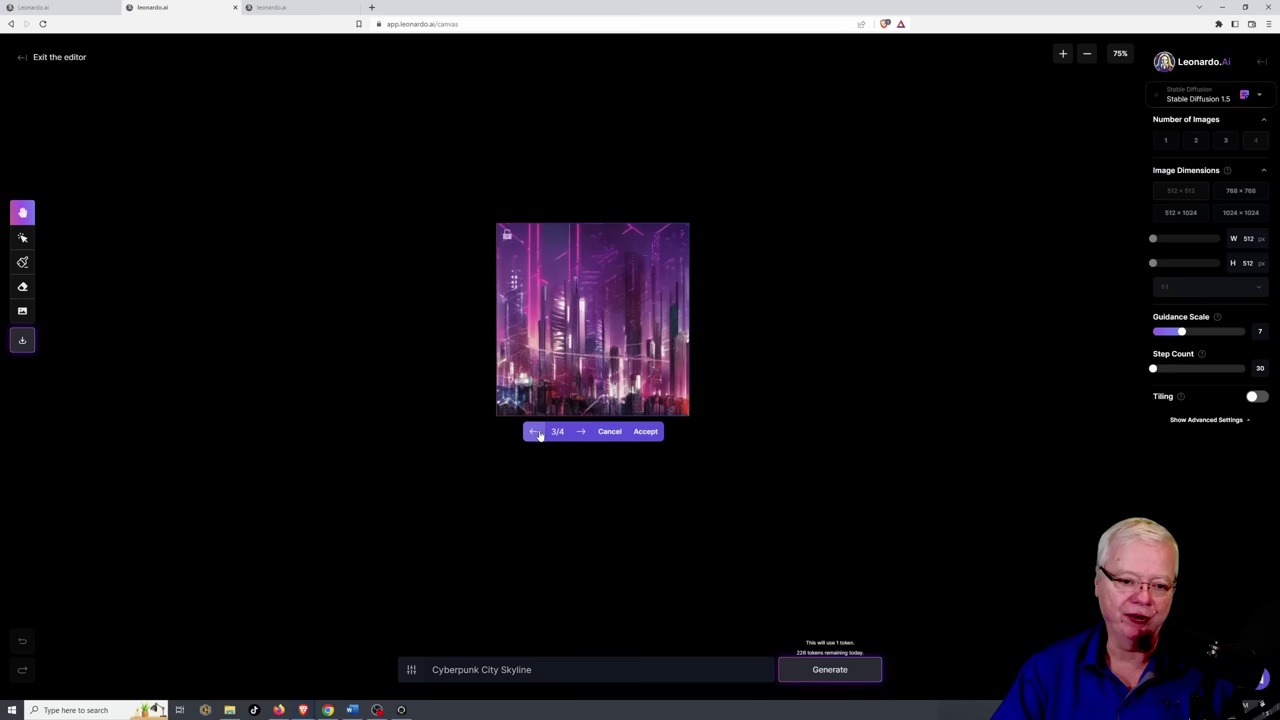
Step: Place the pink skyline, then extend it rightward with a new generation, keeping variant 3/4
click(645, 432)
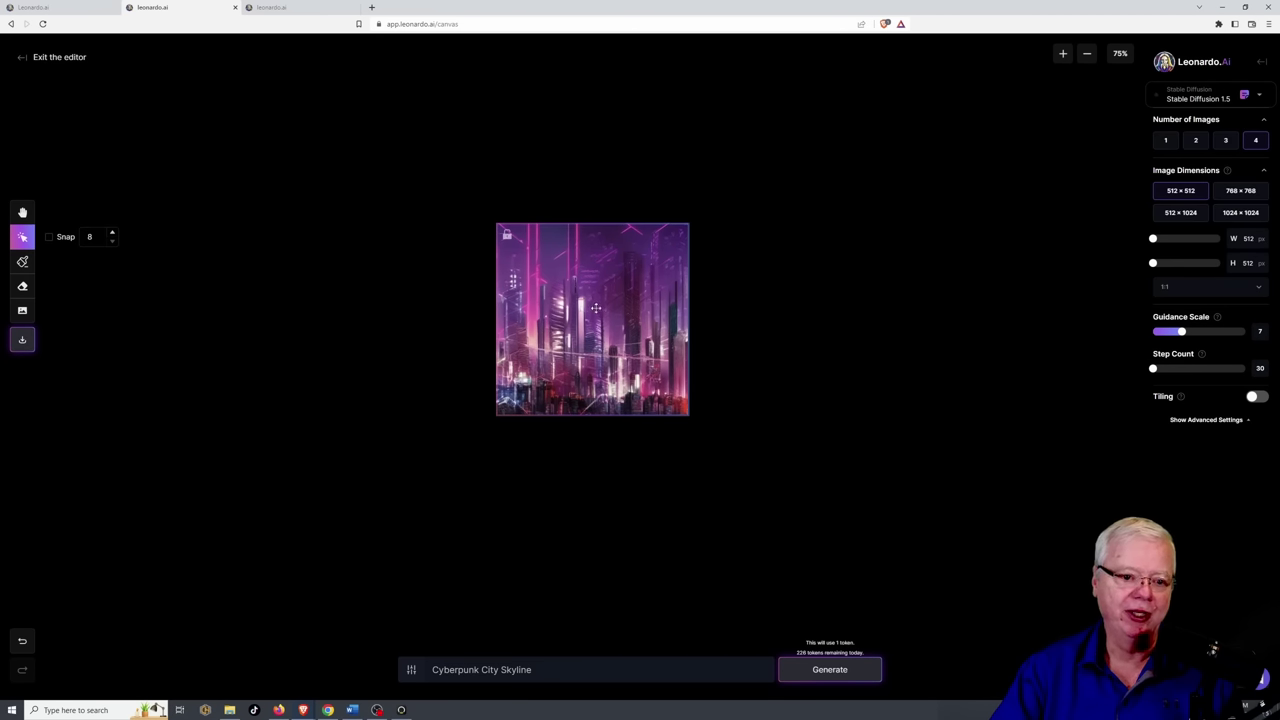
drag(597, 308, 682, 309)
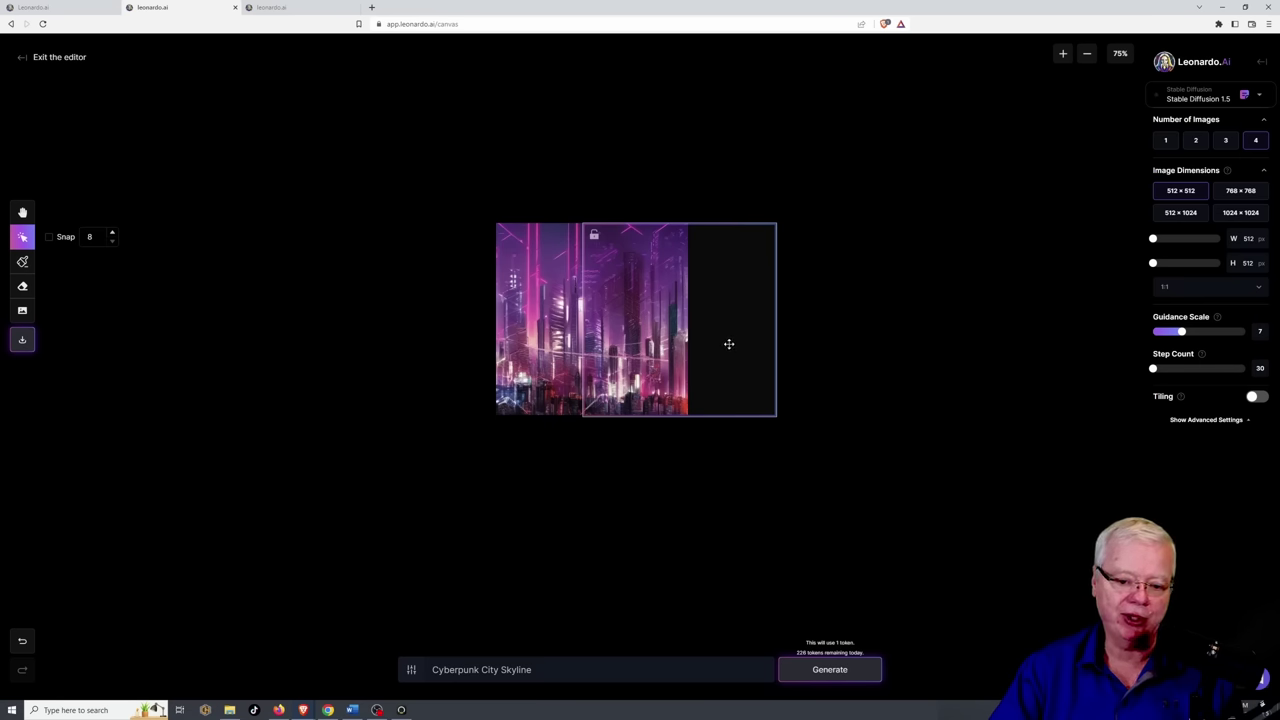
click(840, 672)
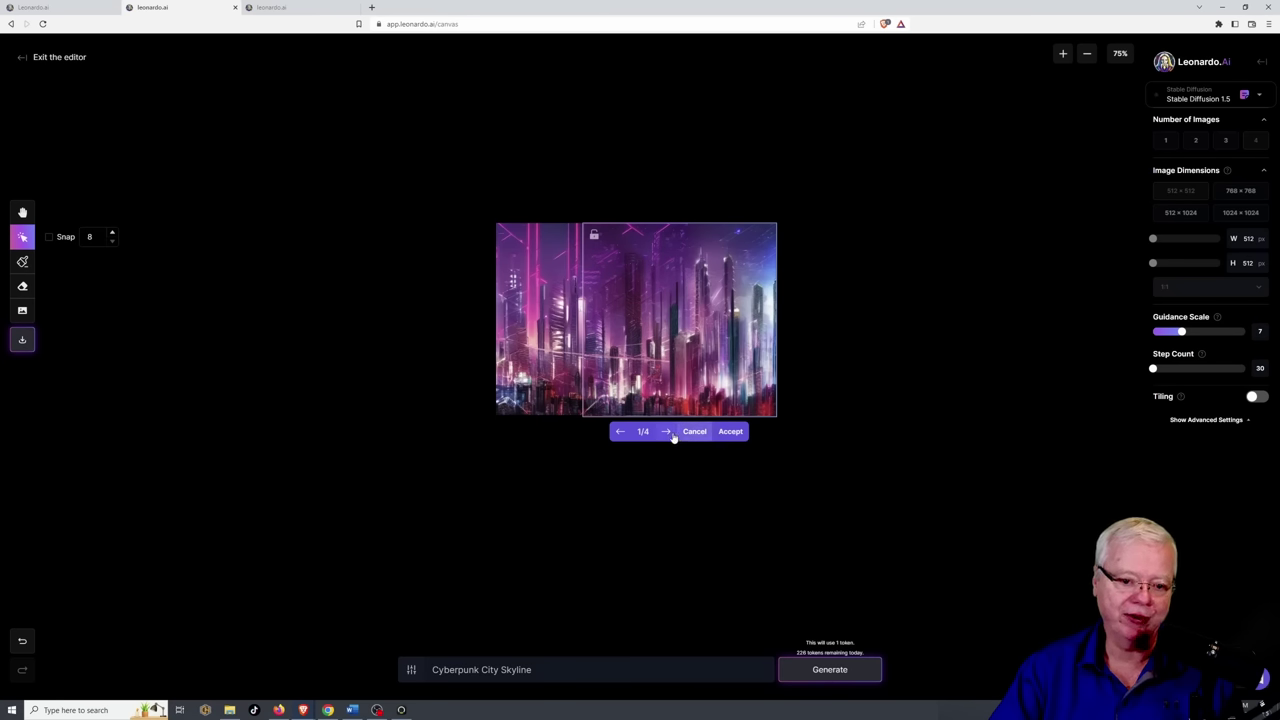
click(667, 432)
click(667, 432)
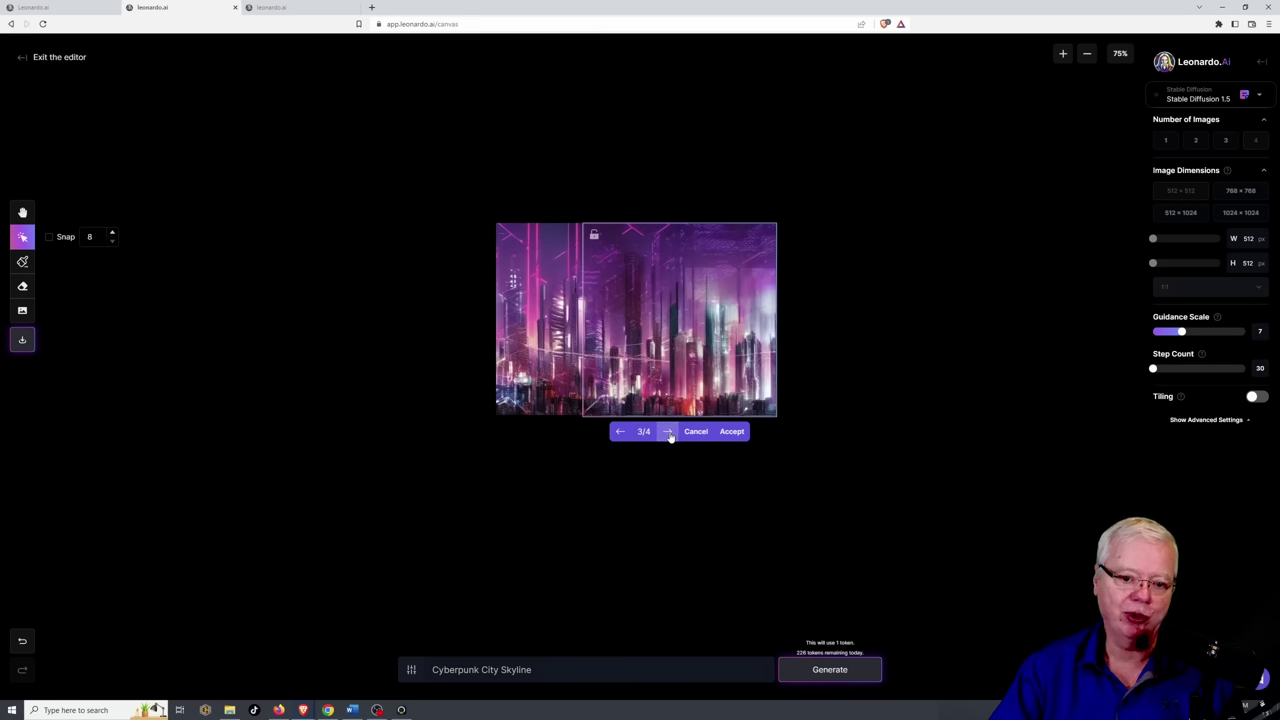
click(732, 432)
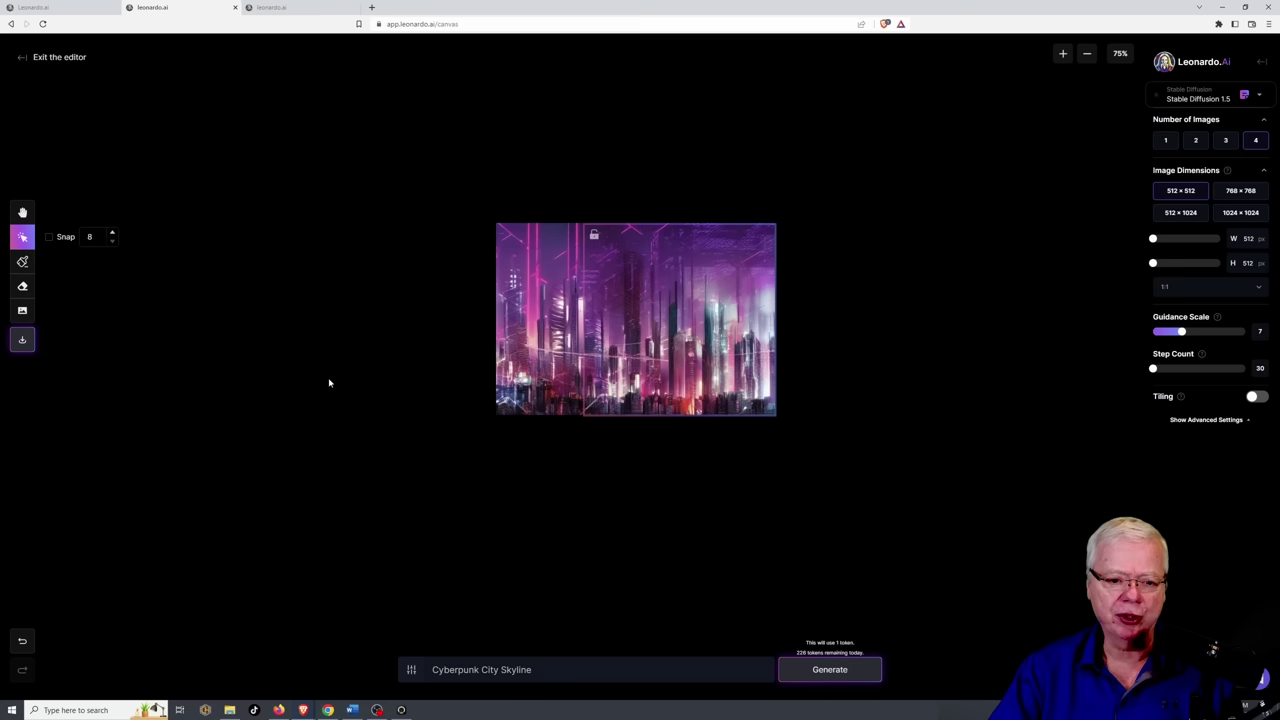
Step: Paint a wide mask with an enlarged brush over the buildings right of centre
click(22, 261)
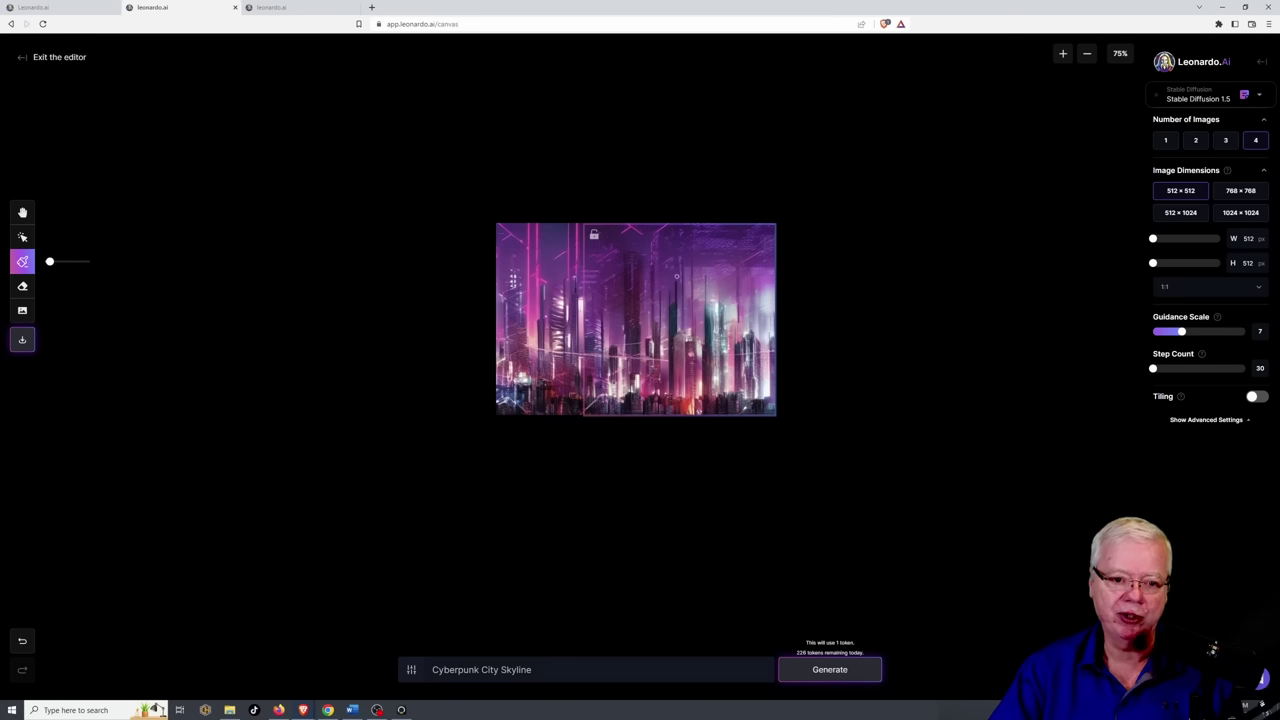
mouse_move(706, 276)
mouse_down()
mouse_move(707, 347)
mouse_move(716, 305)
mouse_up()
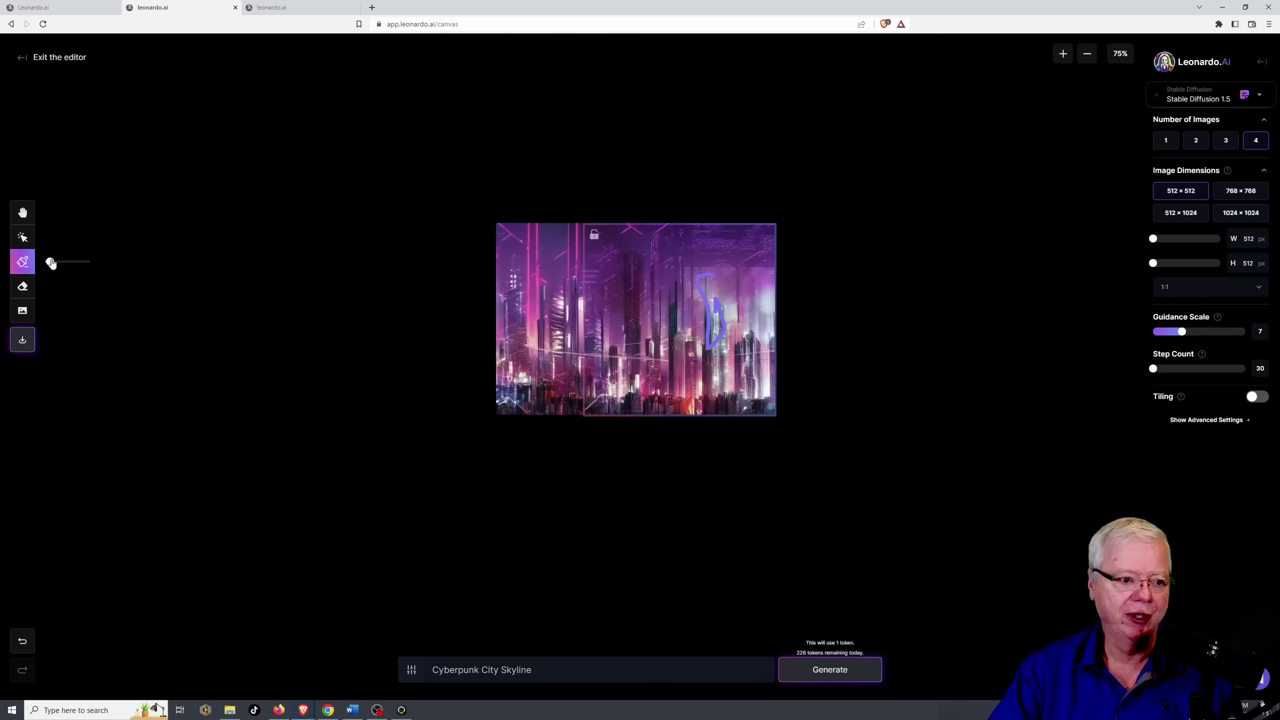
drag(49, 261, 69, 263)
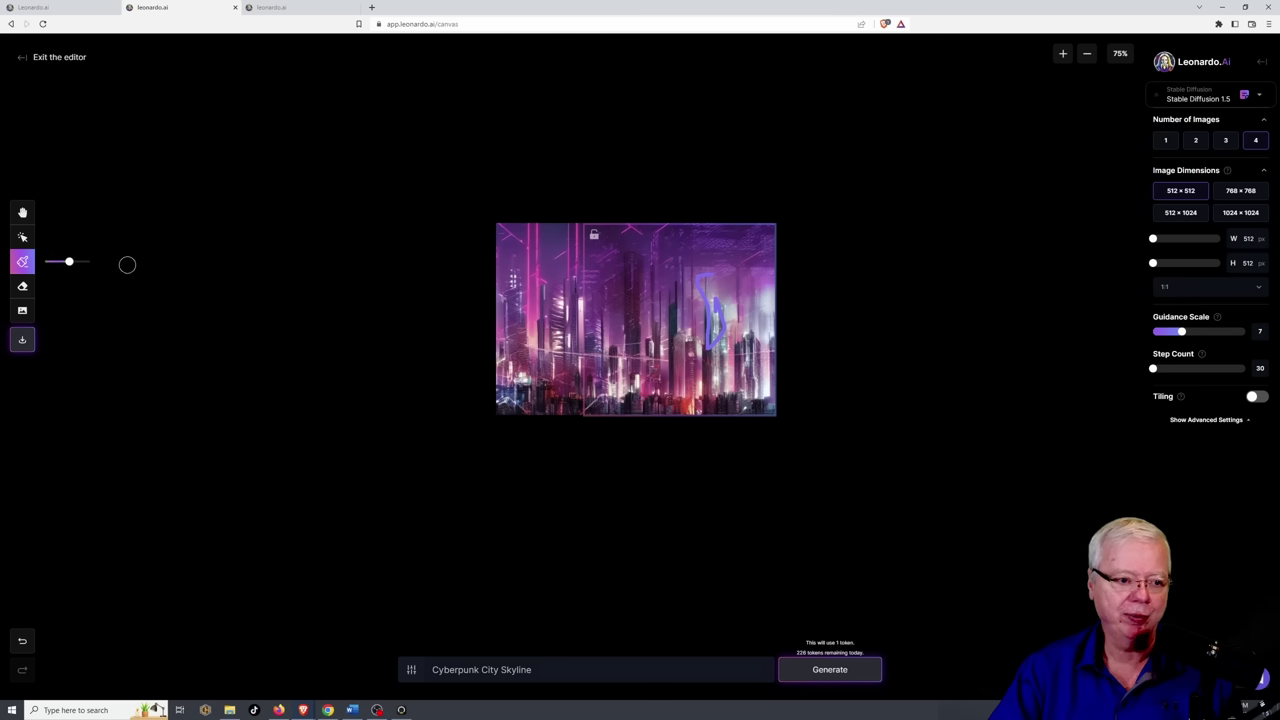
mouse_move(705, 288)
mouse_down()
mouse_move(715, 356)
mouse_move(721, 298)
mouse_move(700, 288)
mouse_move(699, 350)
mouse_move(723, 374)
mouse_up()
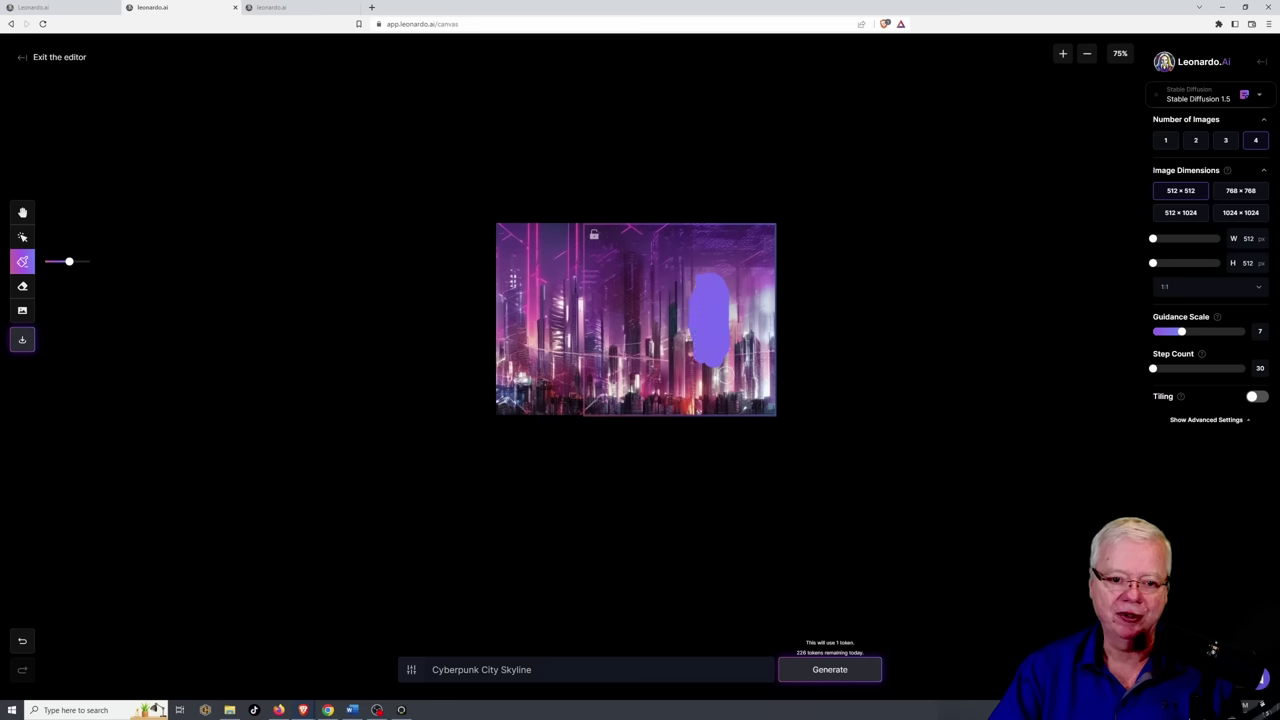
Step: Regenerate the masked area and accept the third of four variants
click(864, 672)
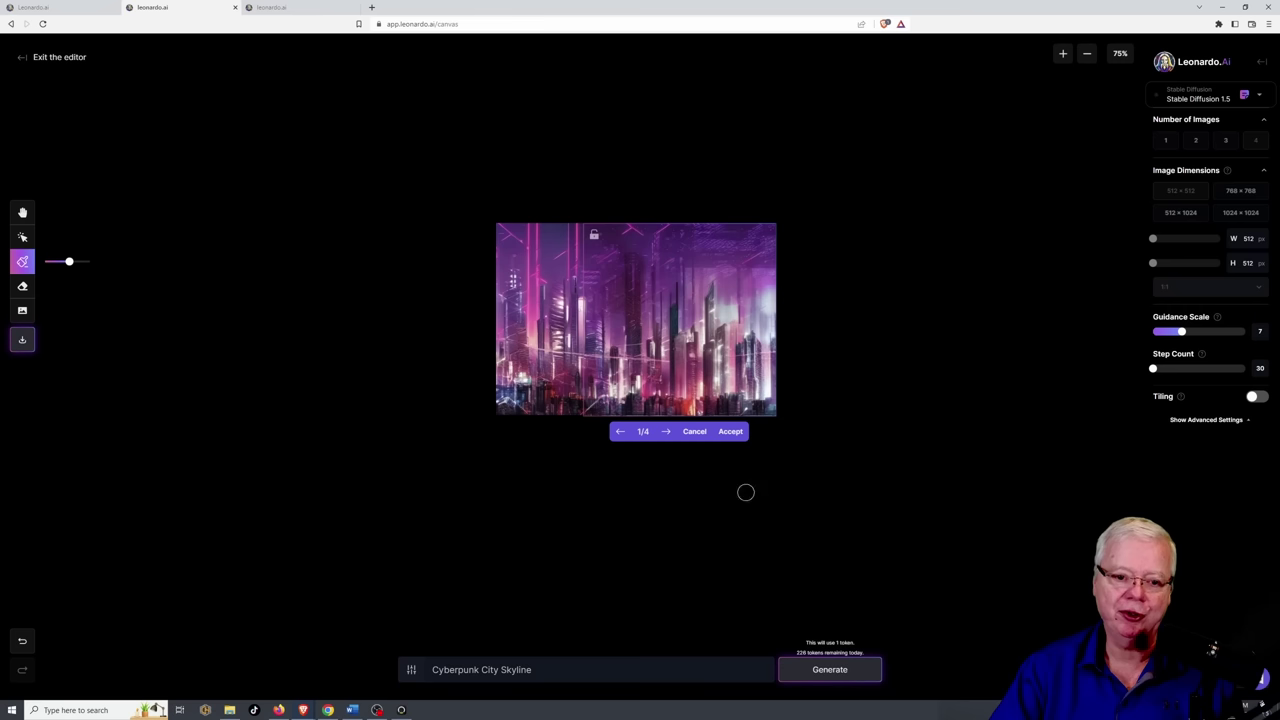
click(668, 433)
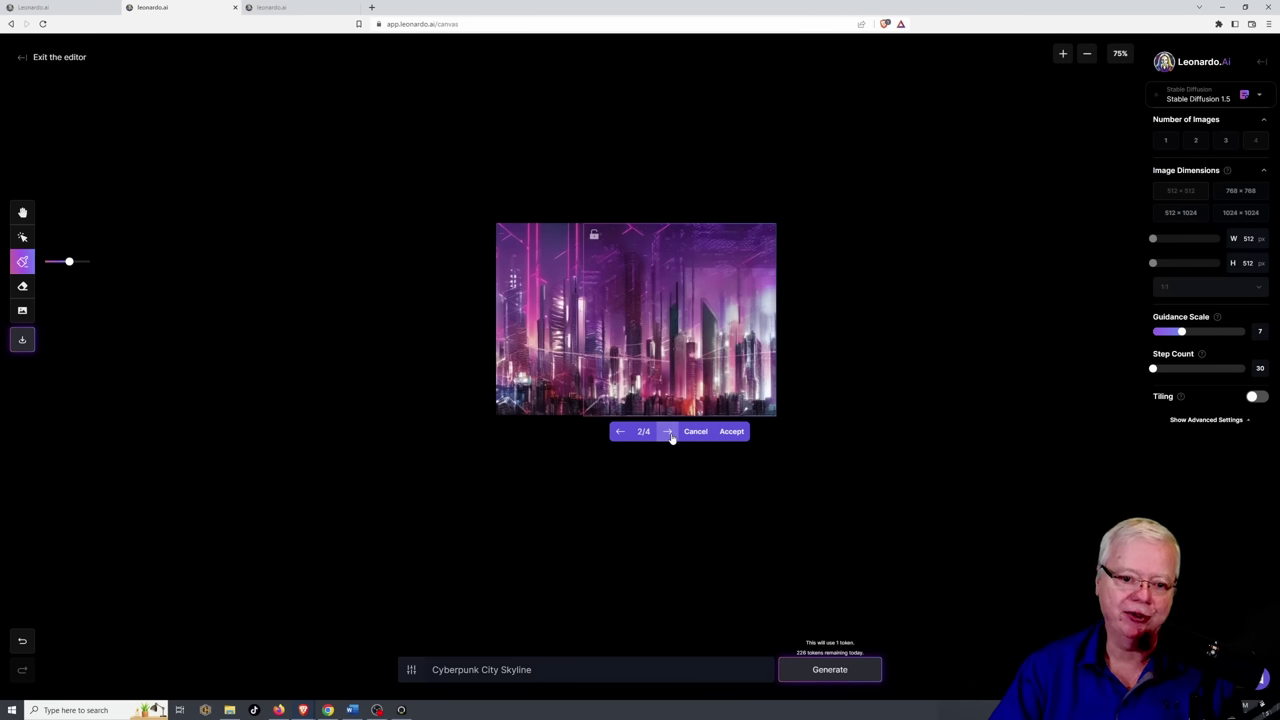
click(668, 433)
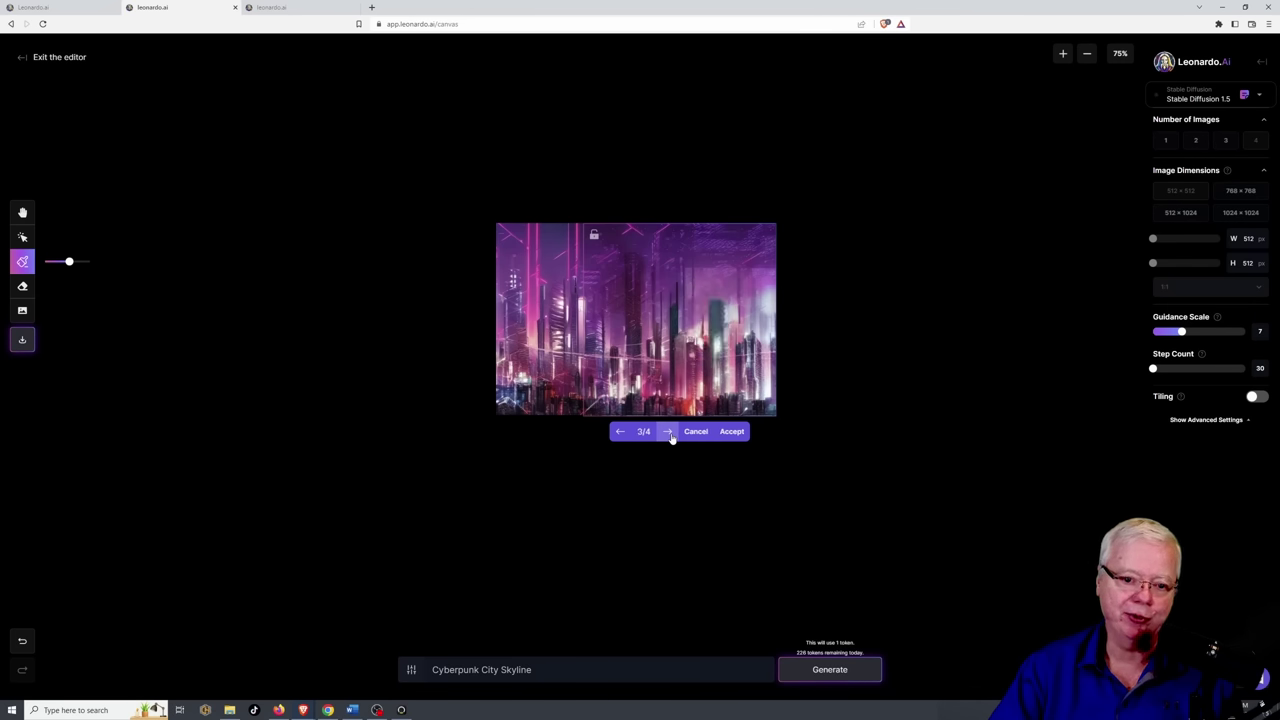
click(731, 432)
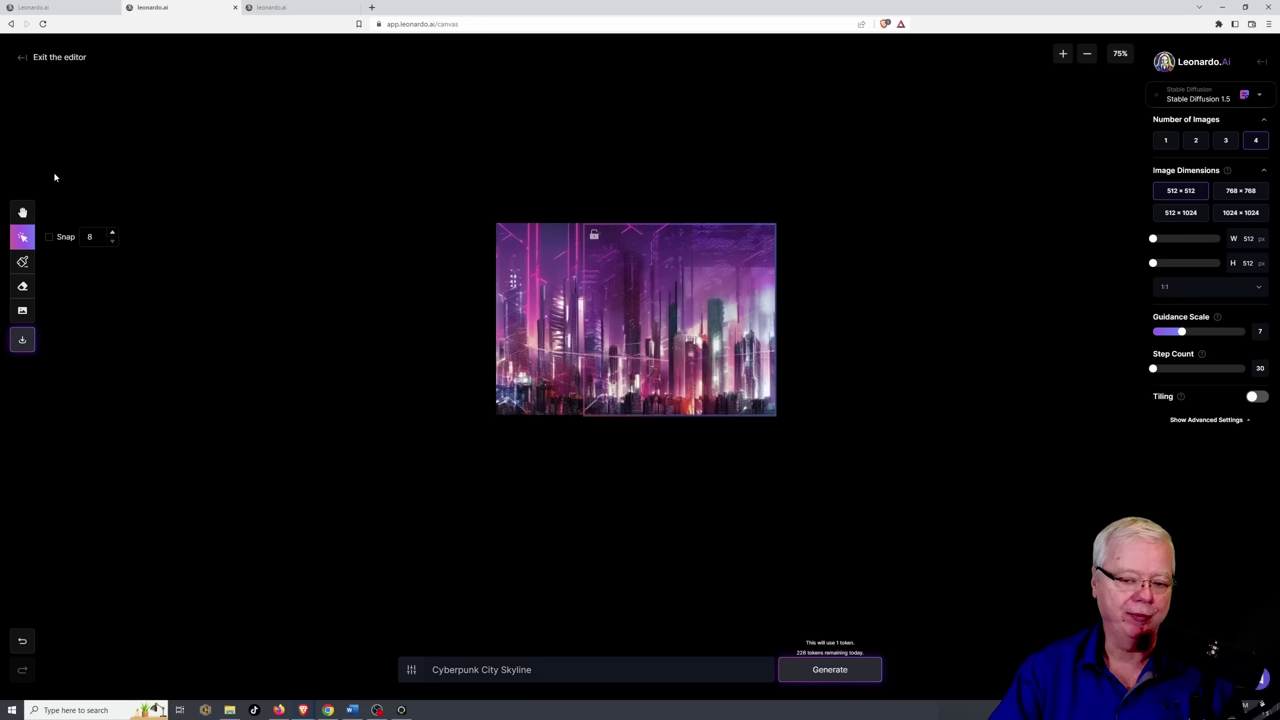
Step: Exit the canvas editor and go to AI Image Generation from the home sidebar
click(21, 58)
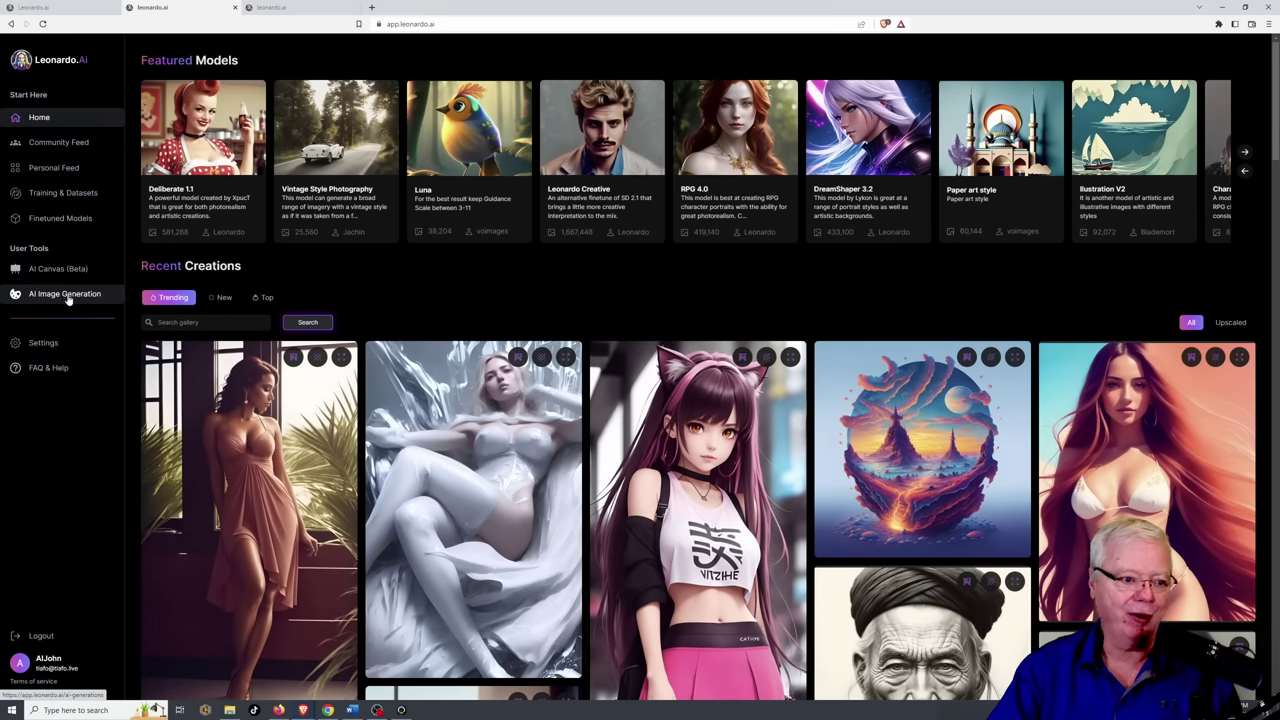
click(66, 295)
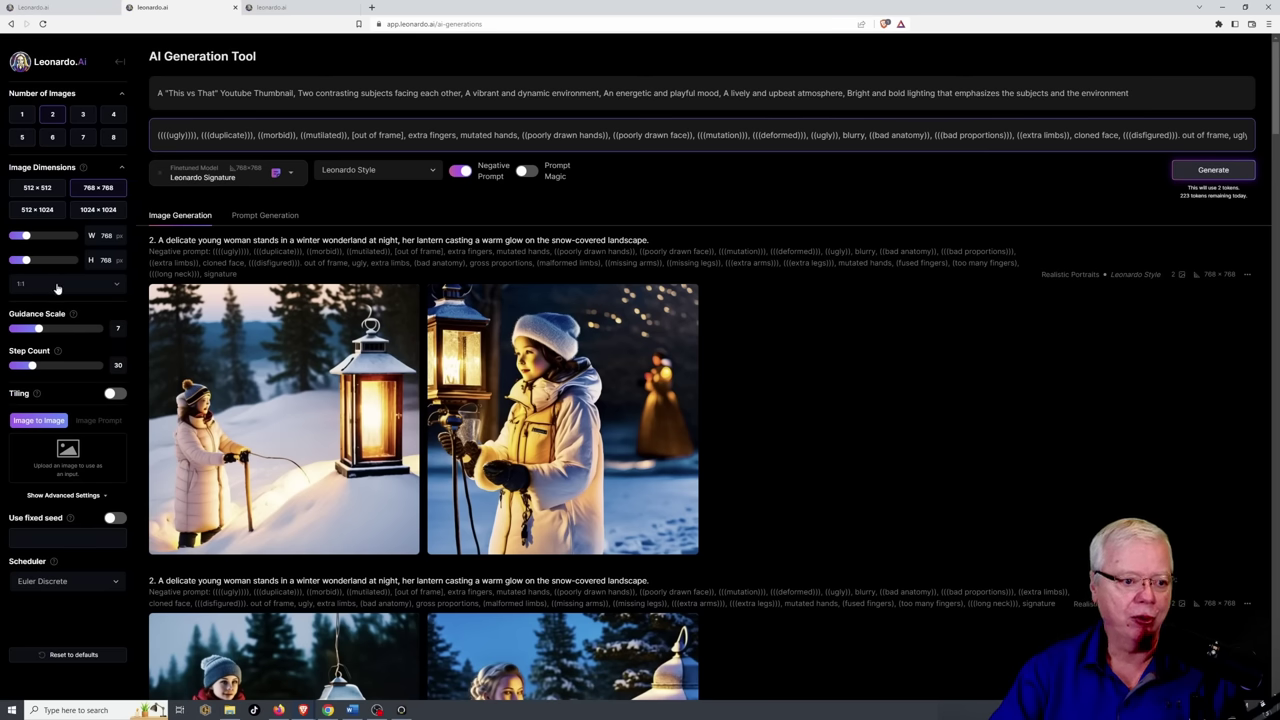
click(57, 288)
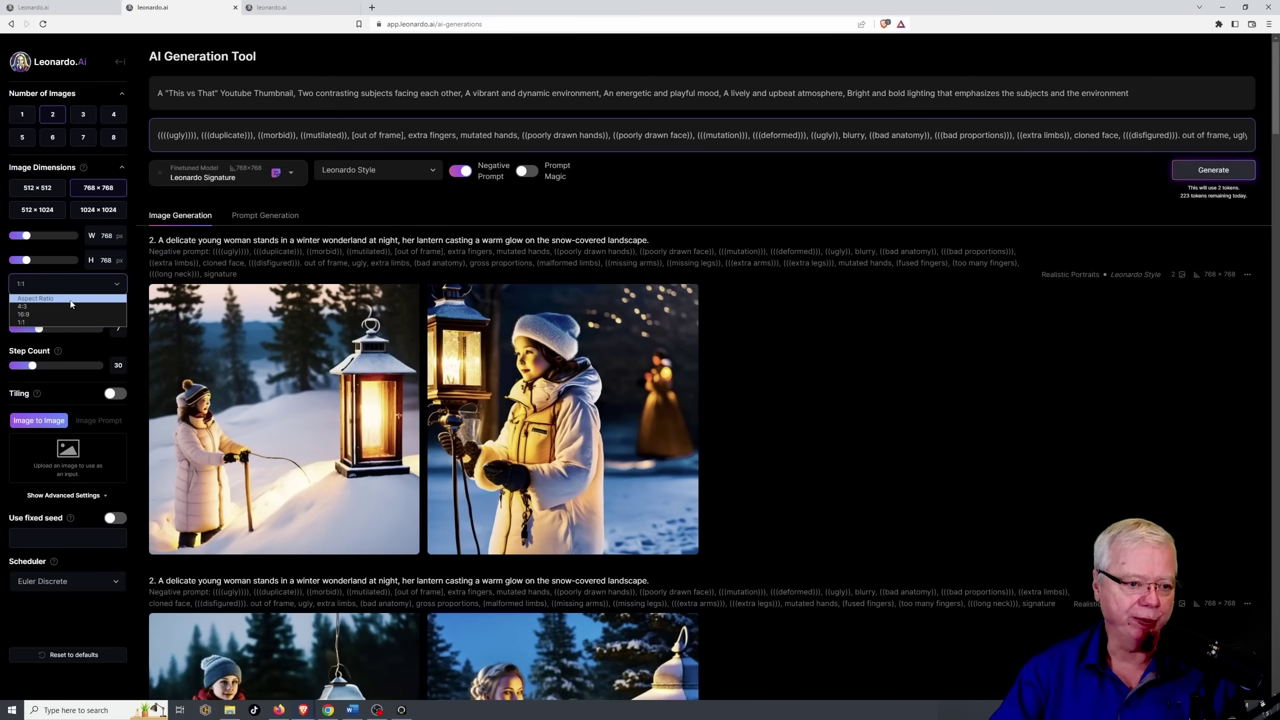
click(3, 196)
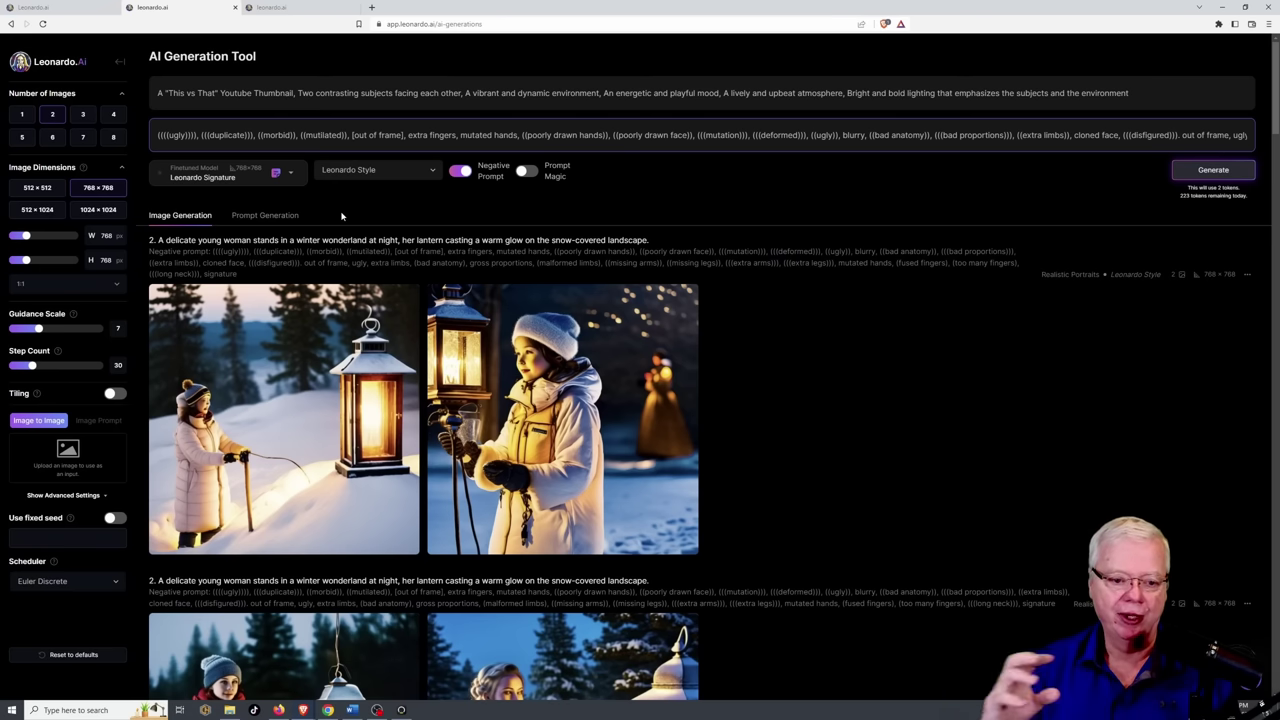
click(87, 497)
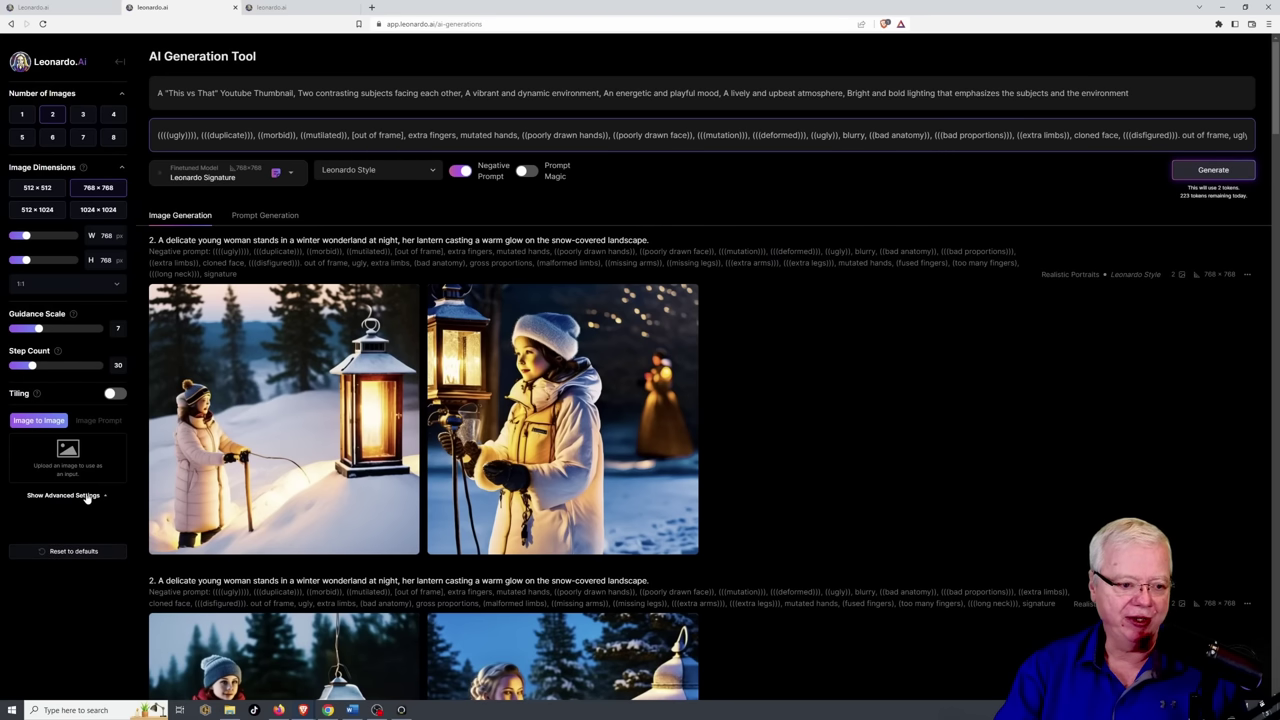
click(87, 496)
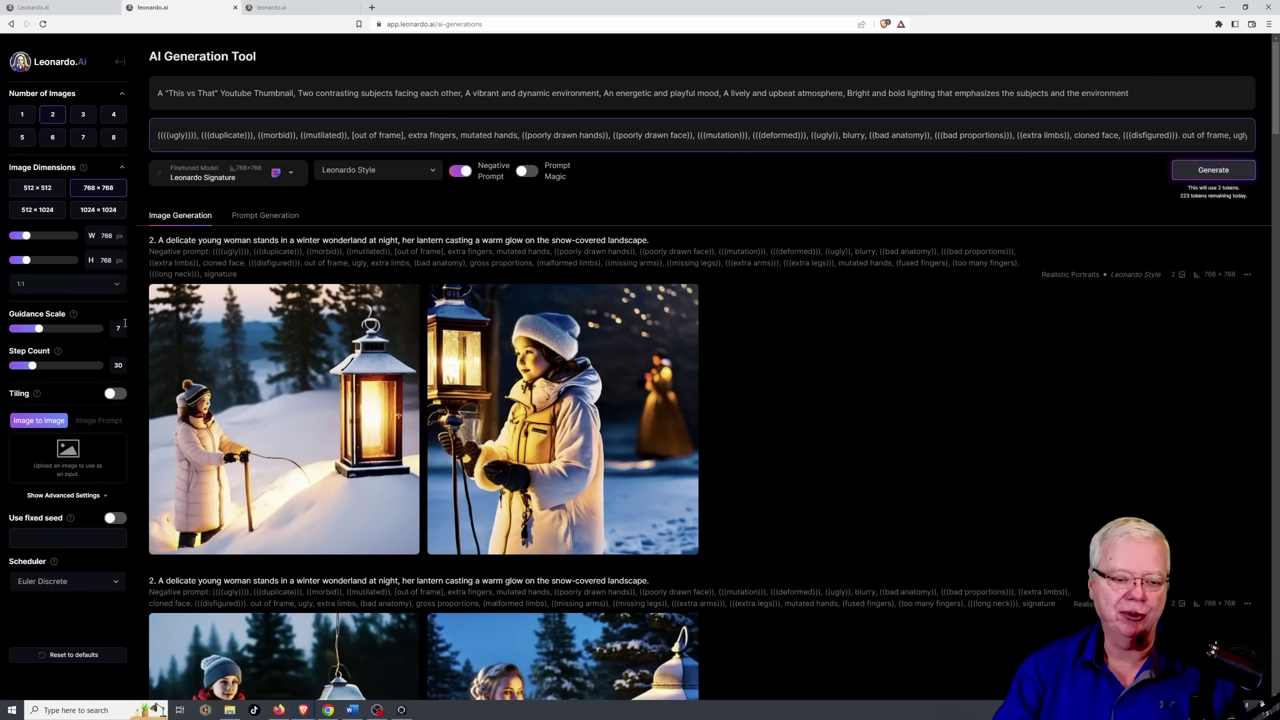
click(292, 345)
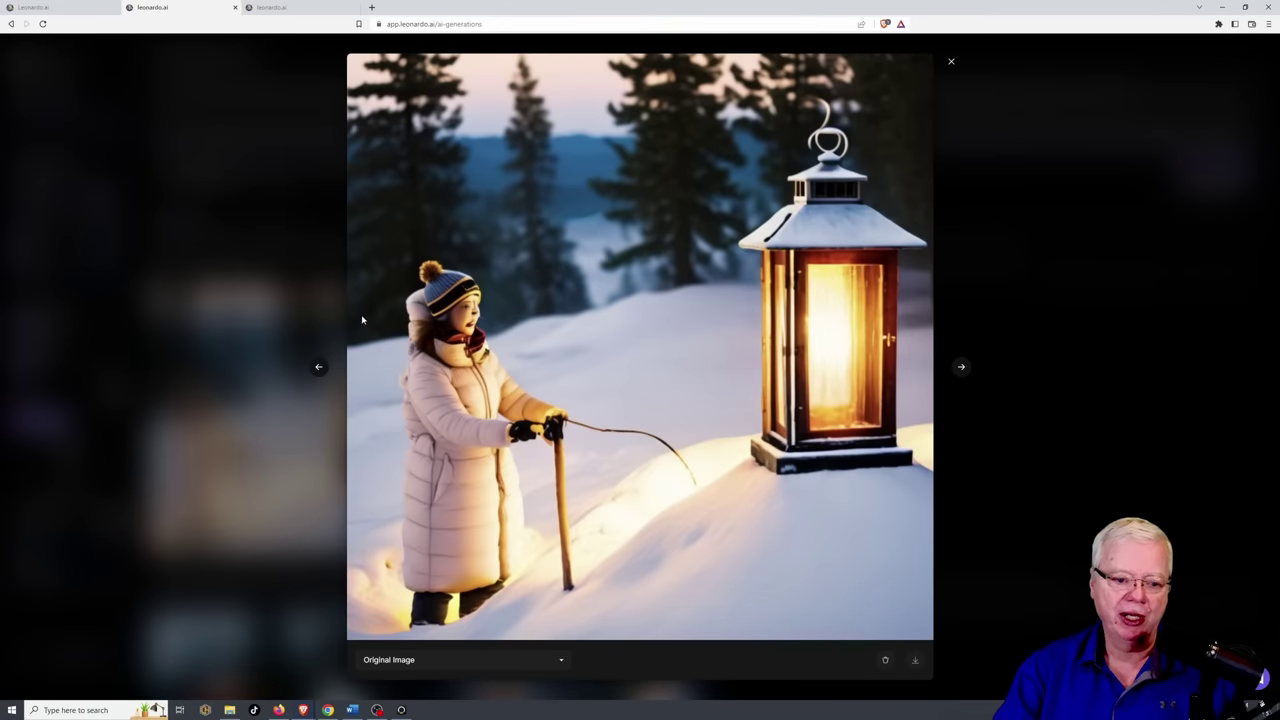
click(273, 380)
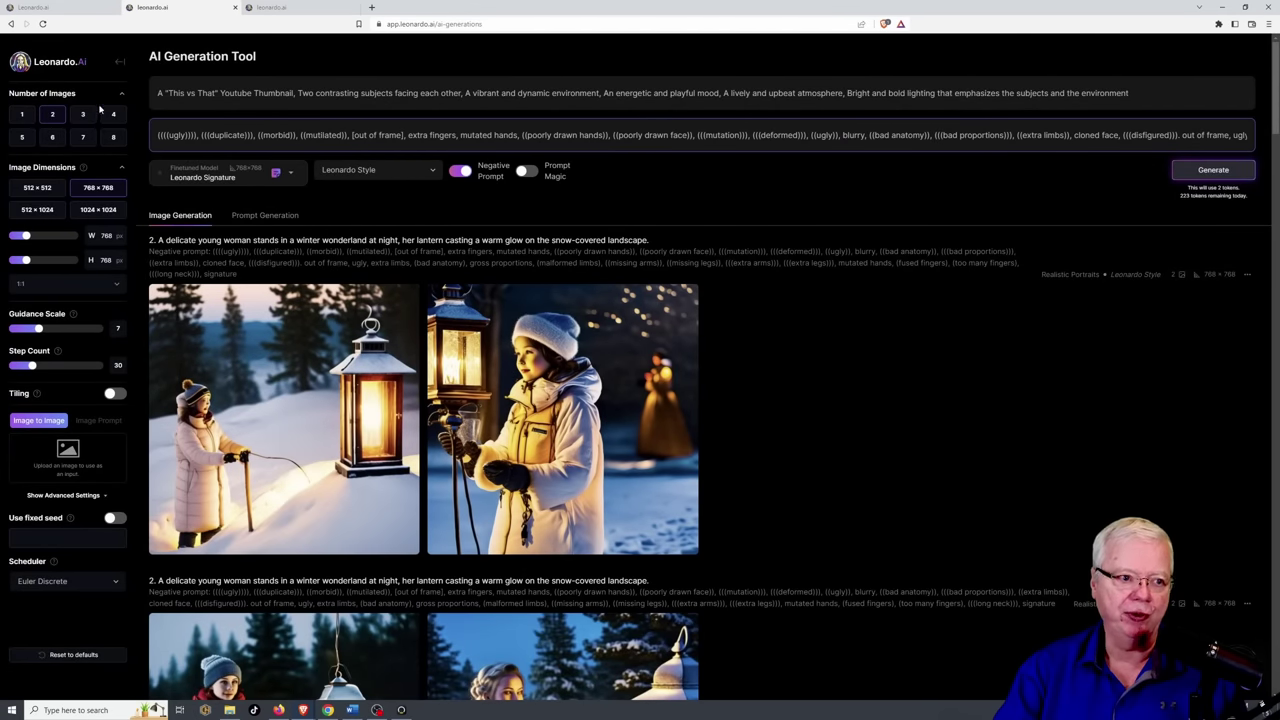
Step: From Home, open the surreal landscape creation, select its seed 98249770, and close it
click(117, 66)
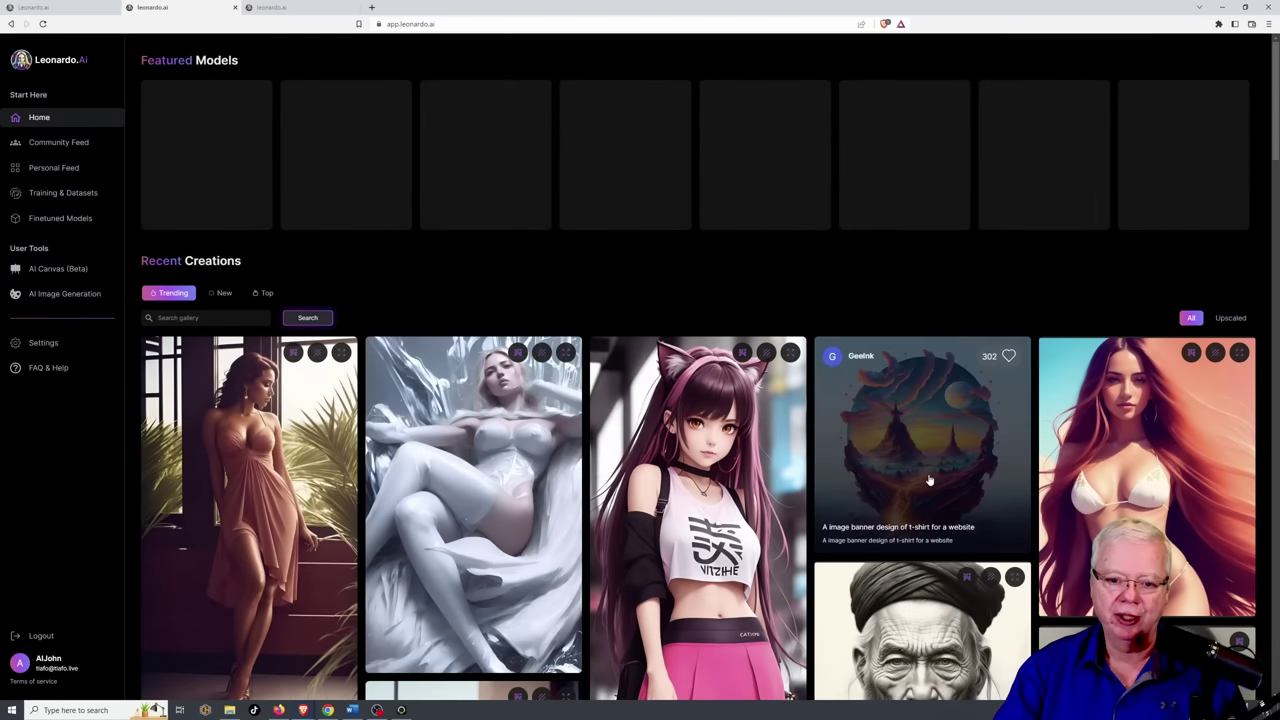
click(910, 450)
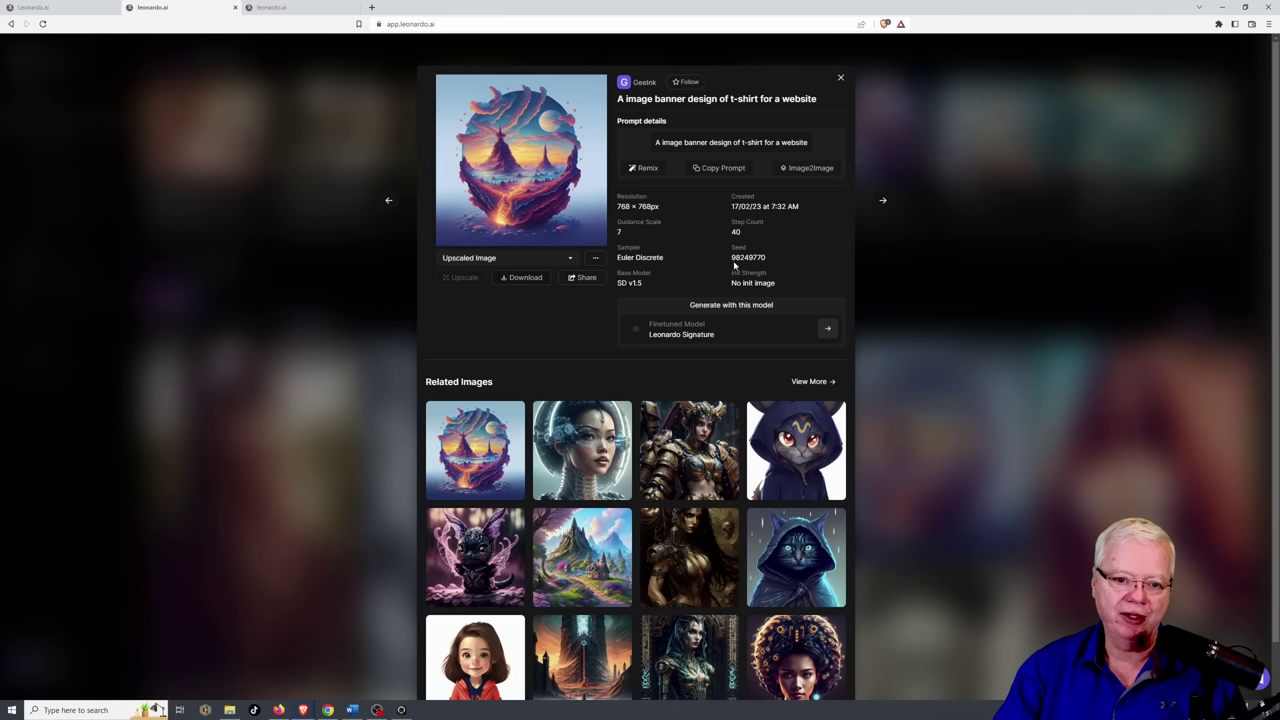
drag(731, 258, 769, 262)
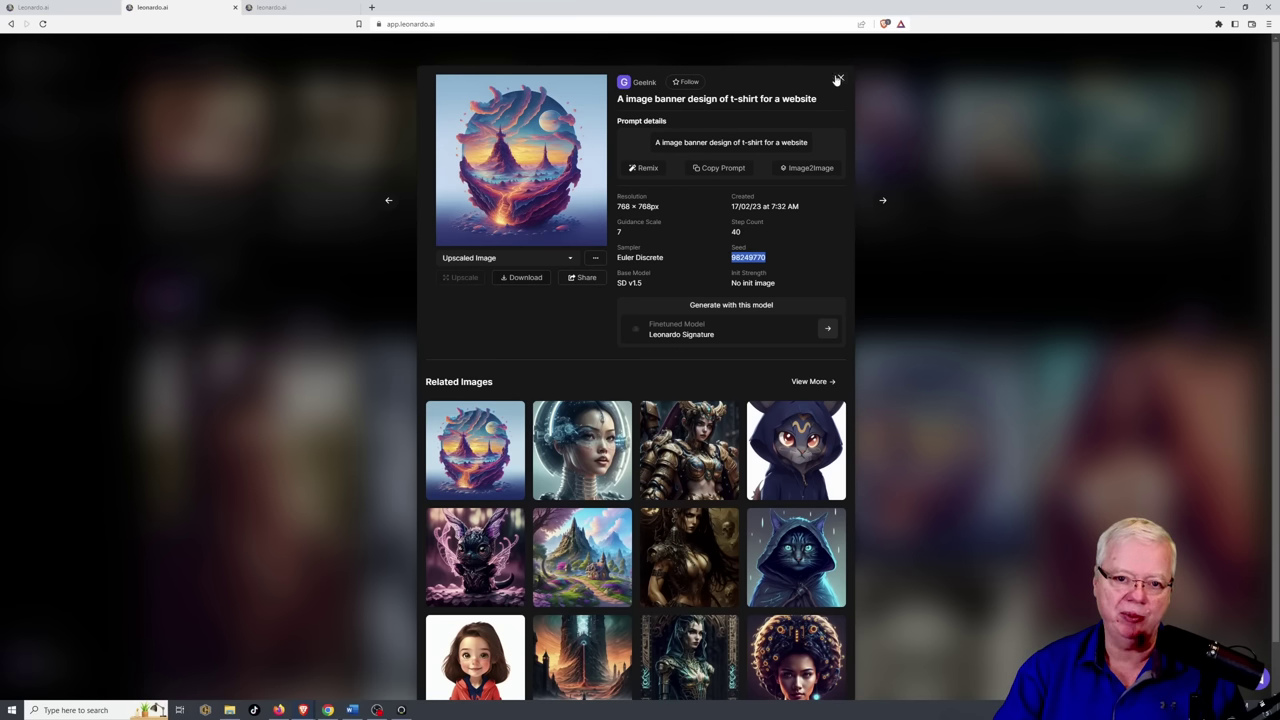
click(838, 80)
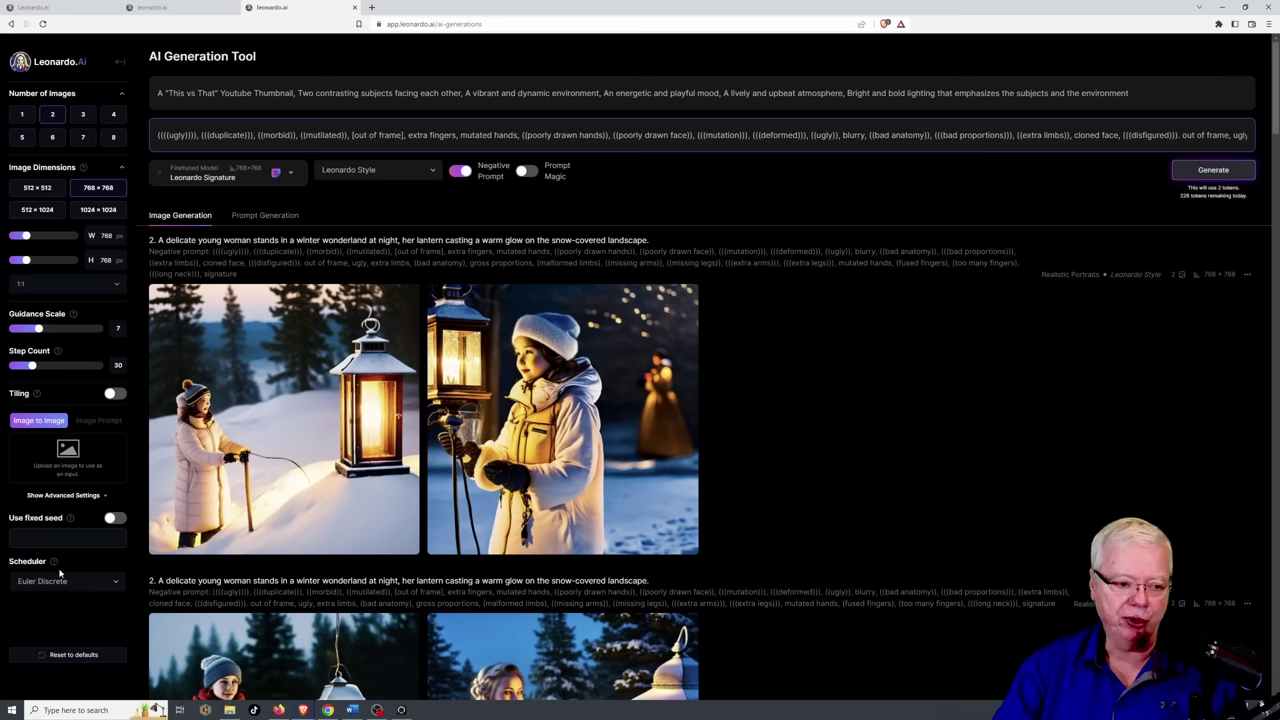
click(69, 584)
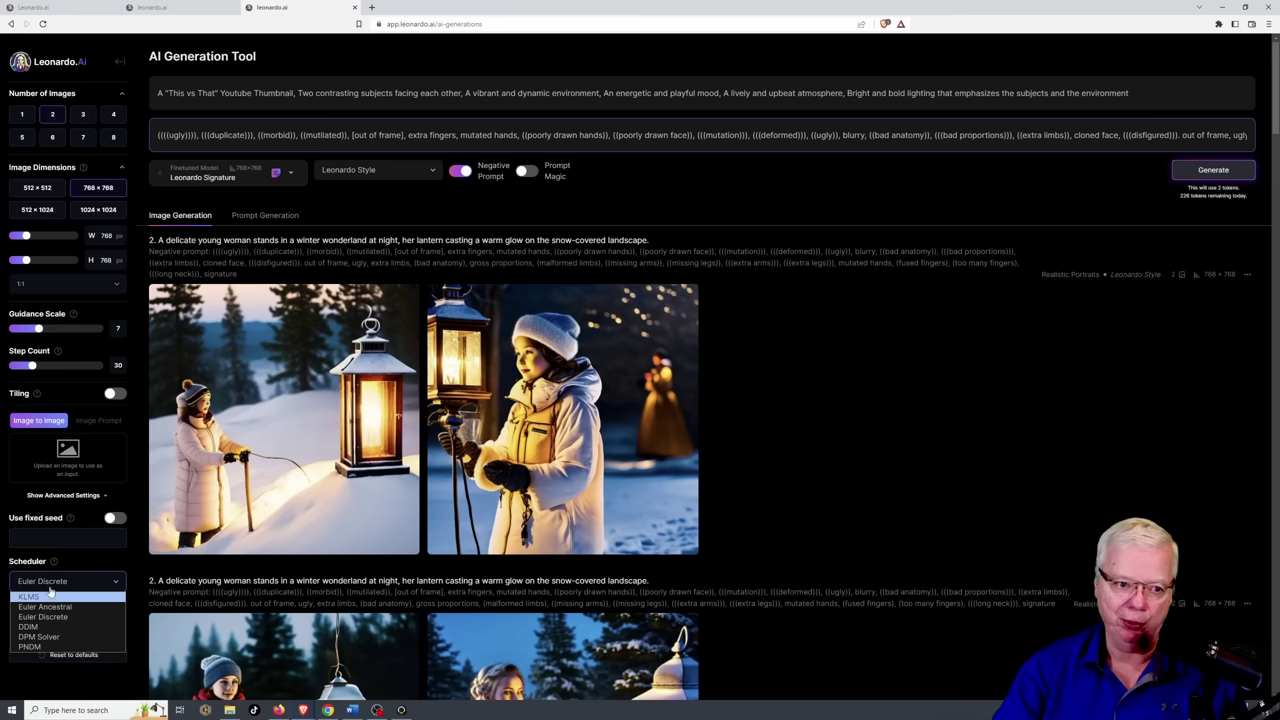
click(53, 618)
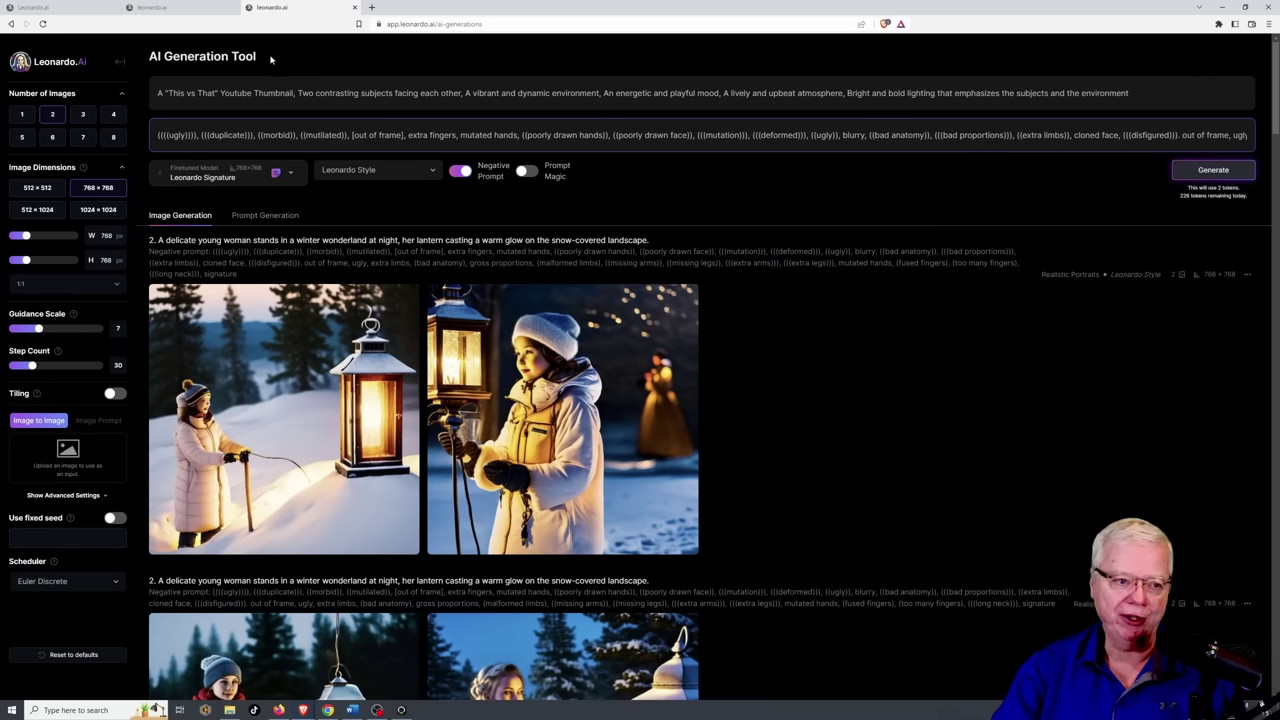
Step: Review both prompts and add the missing ']' after '[out of frame' in the negative prompt
drag(160, 91, 1133, 75)
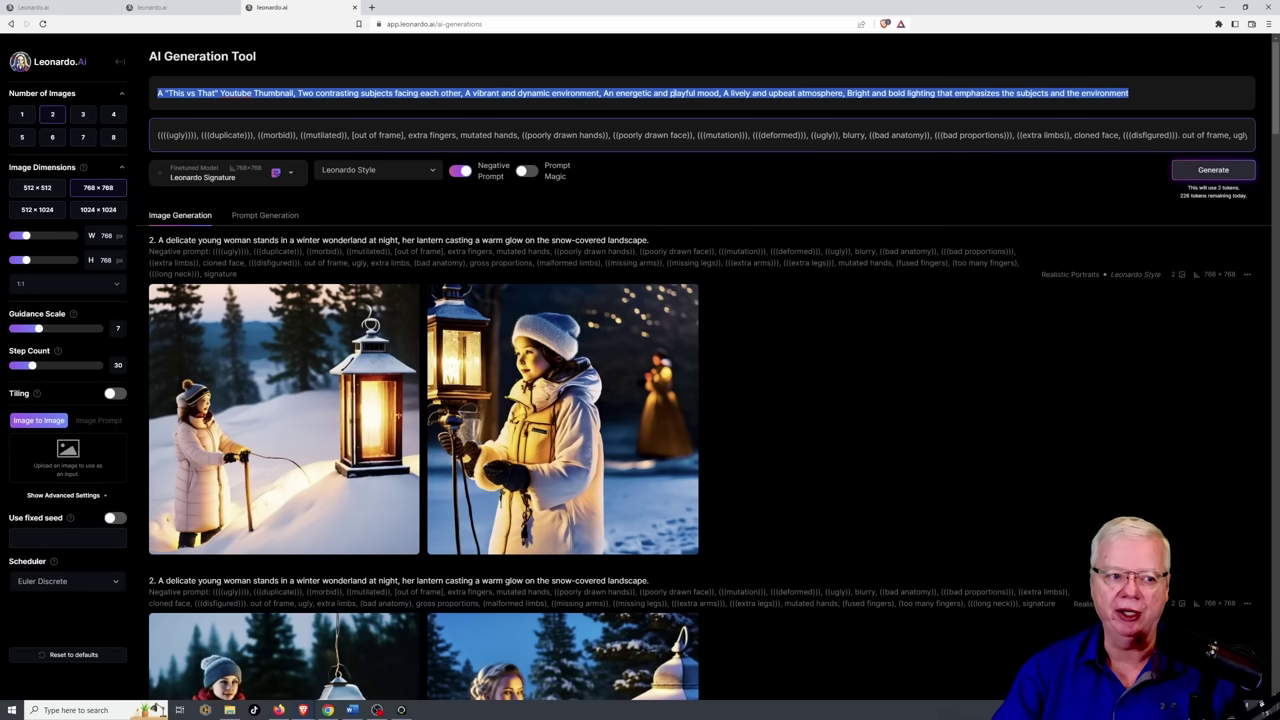
drag(158, 134, 1096, 140)
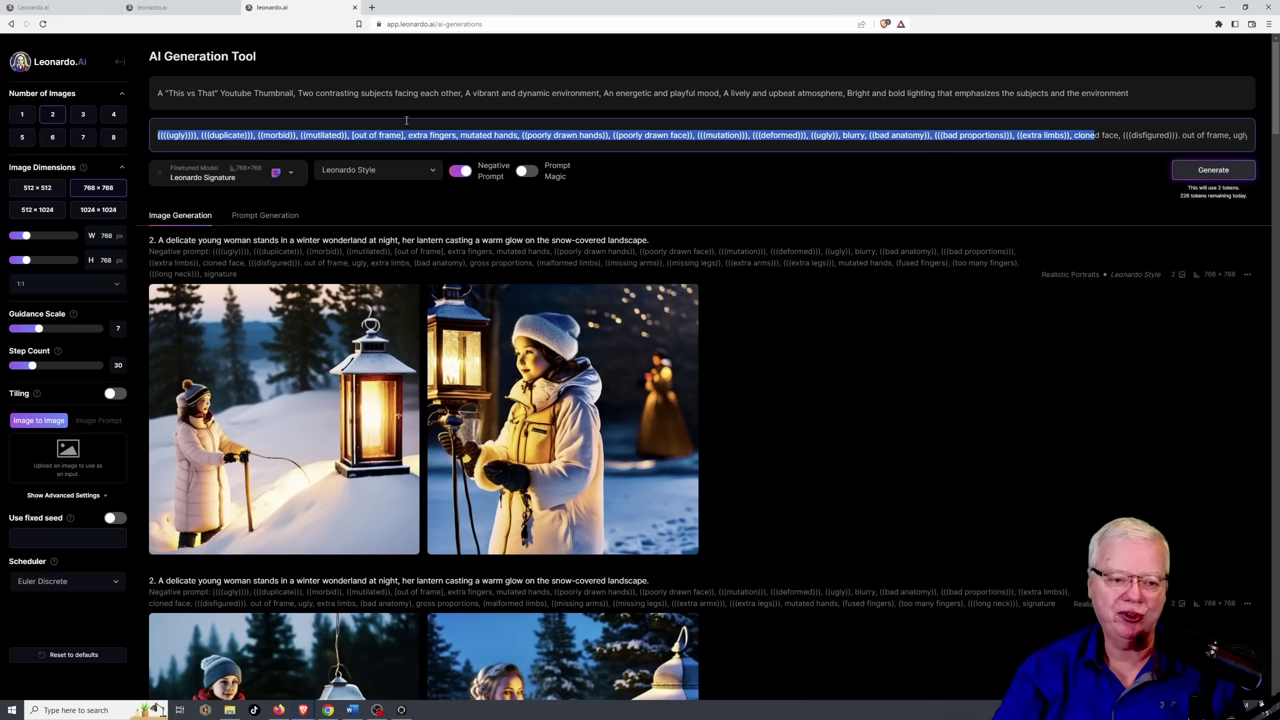
click(760, 173)
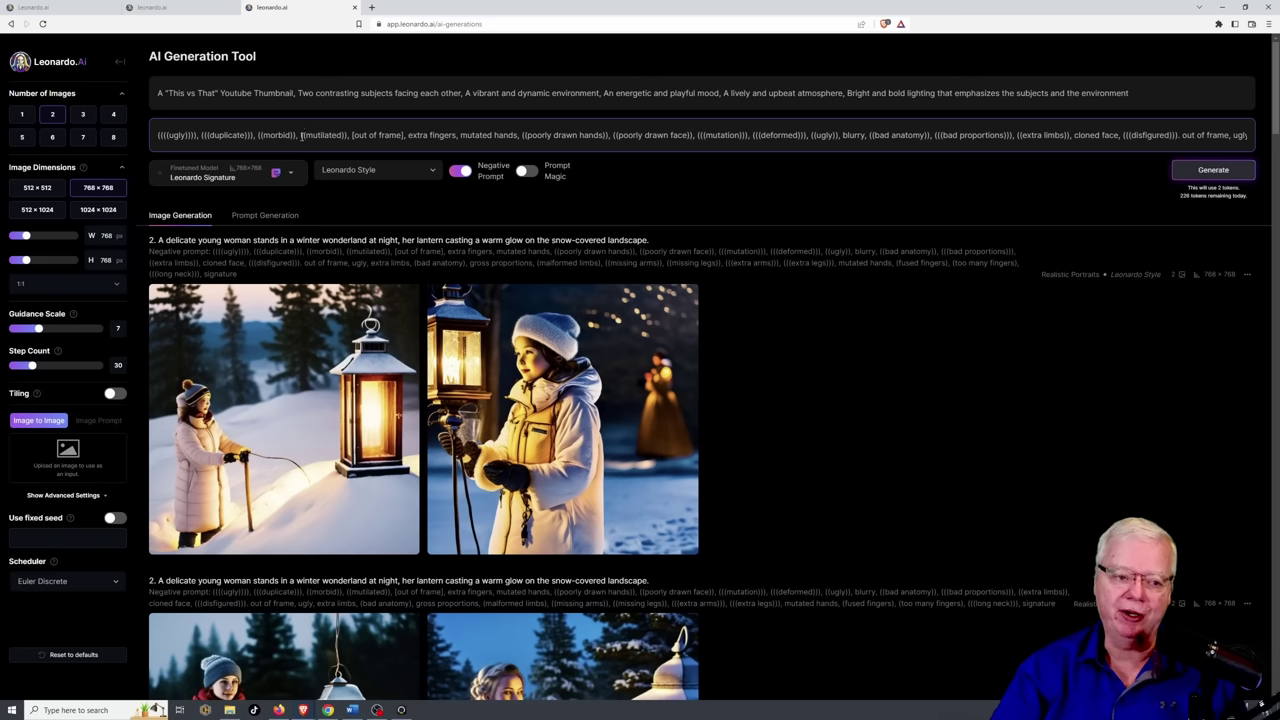
drag(300, 134, 305, 134)
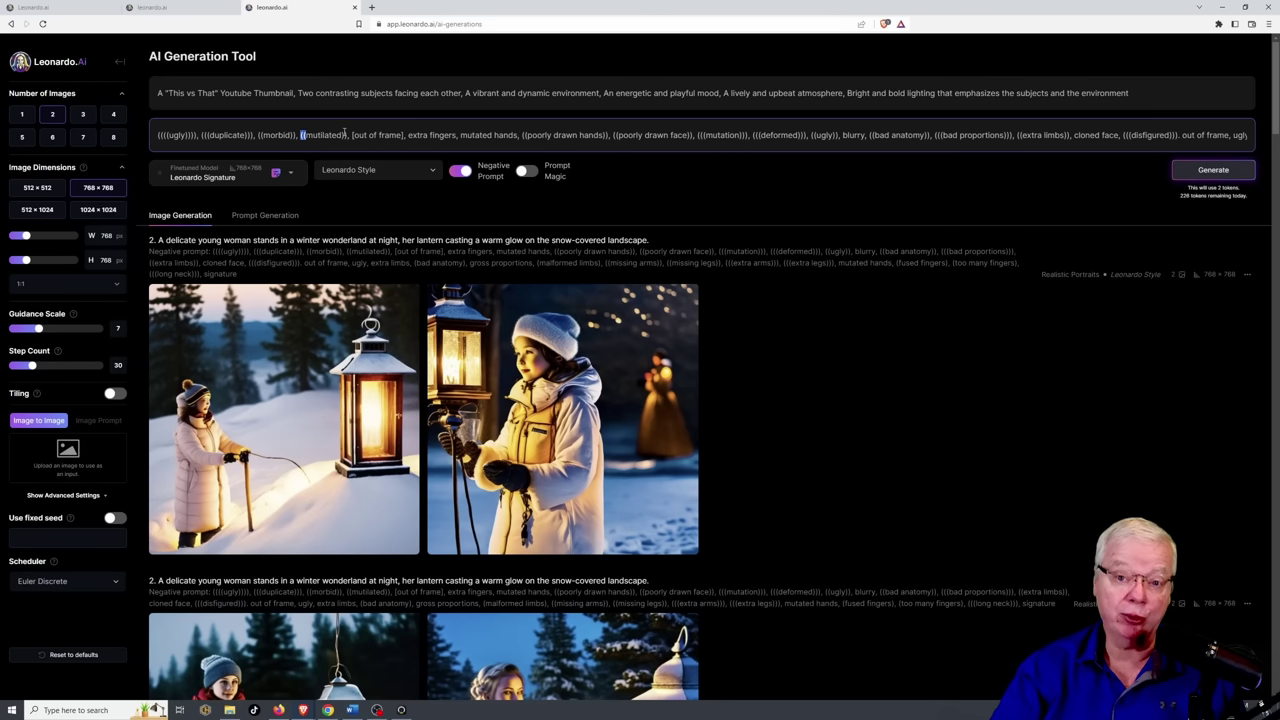
click(346, 140)
click(403, 134)
text(])
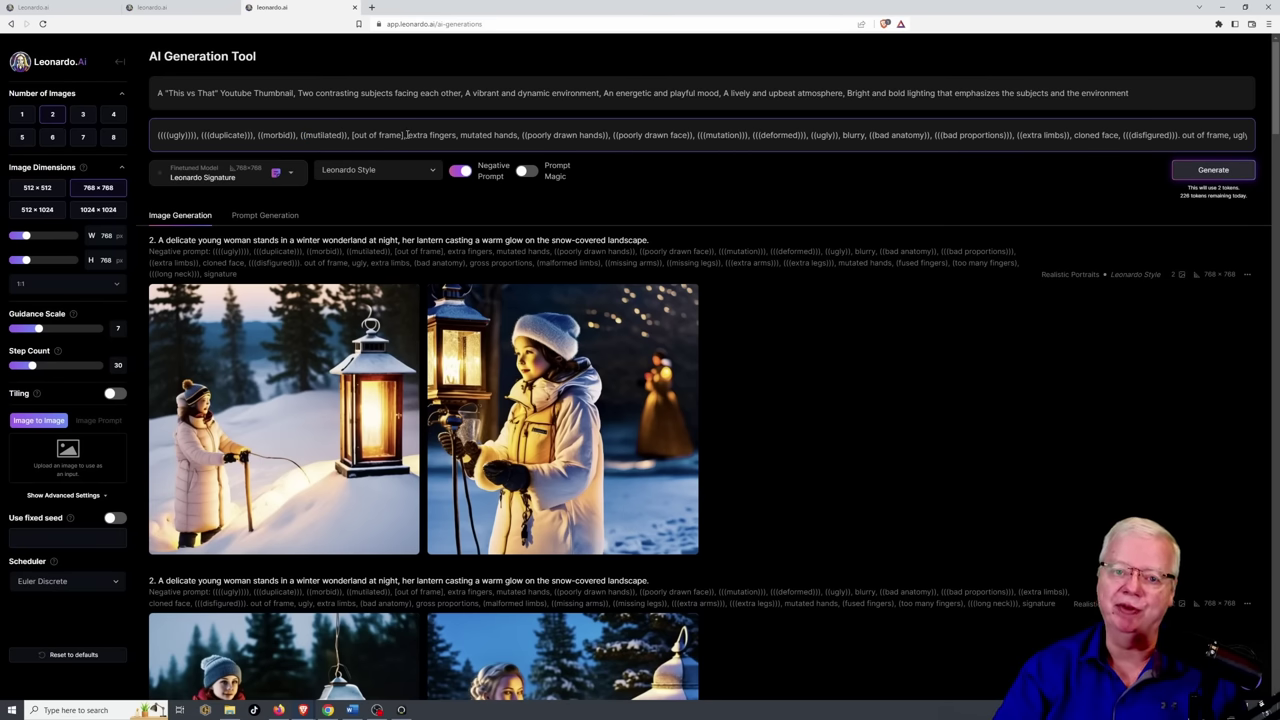
Step: Open the Finetuned Model dropdown, currently set to Leonardo Signature
click(225, 184)
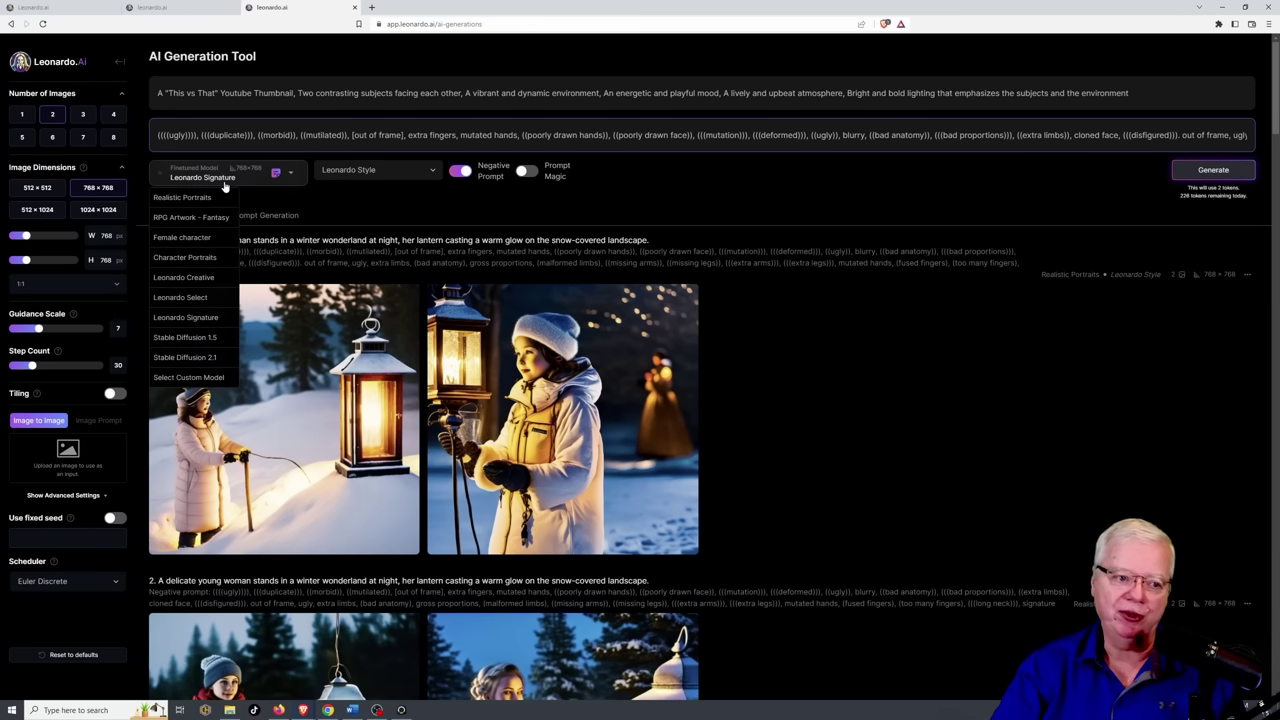
Step: Open the custom finetuned model browser and view the empty Favourite Models tab
click(180, 379)
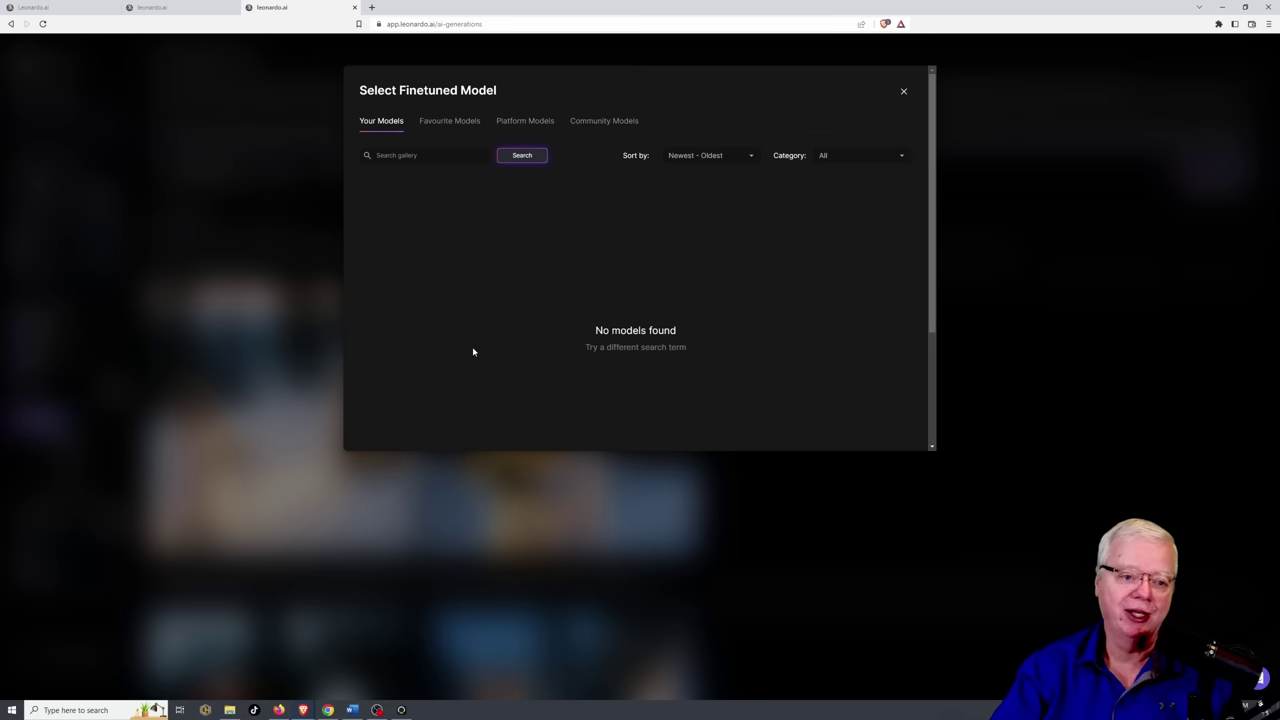
click(445, 121)
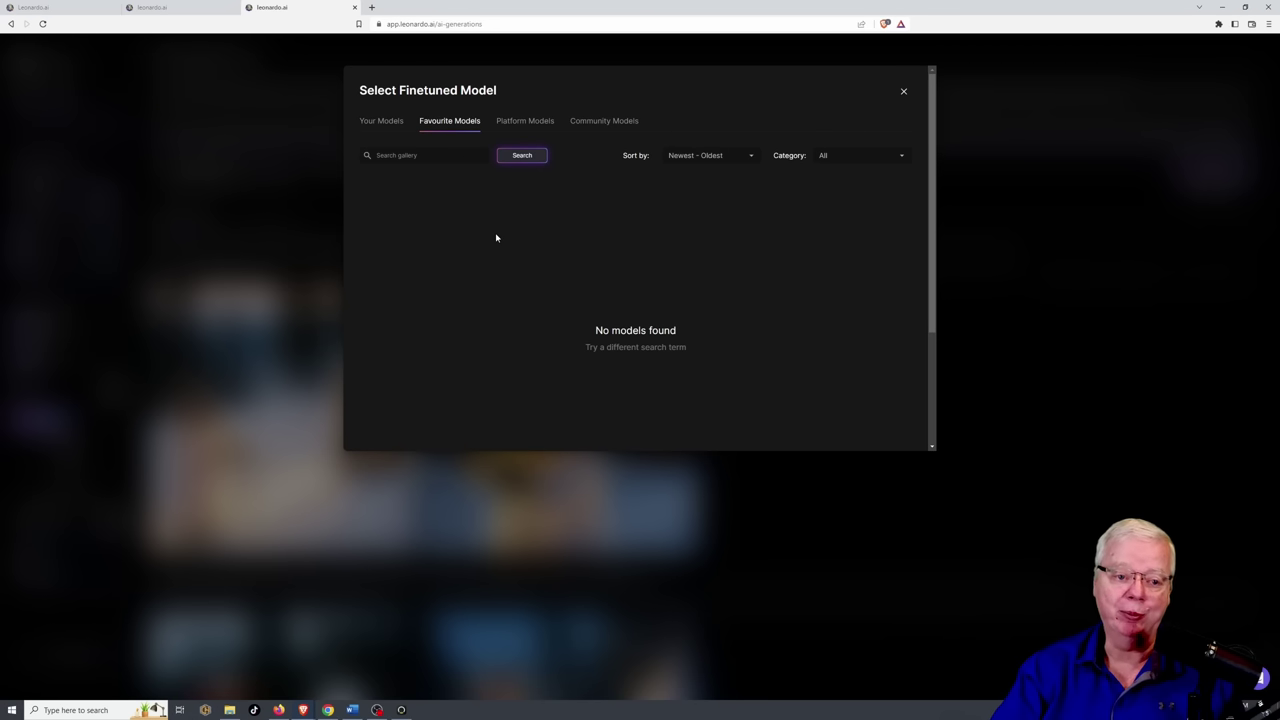
Step: Browse the Platform Models gallery, from RPG 4.0 and Deliberate 1.1 to DreamShaper 3.2
click(512, 121)
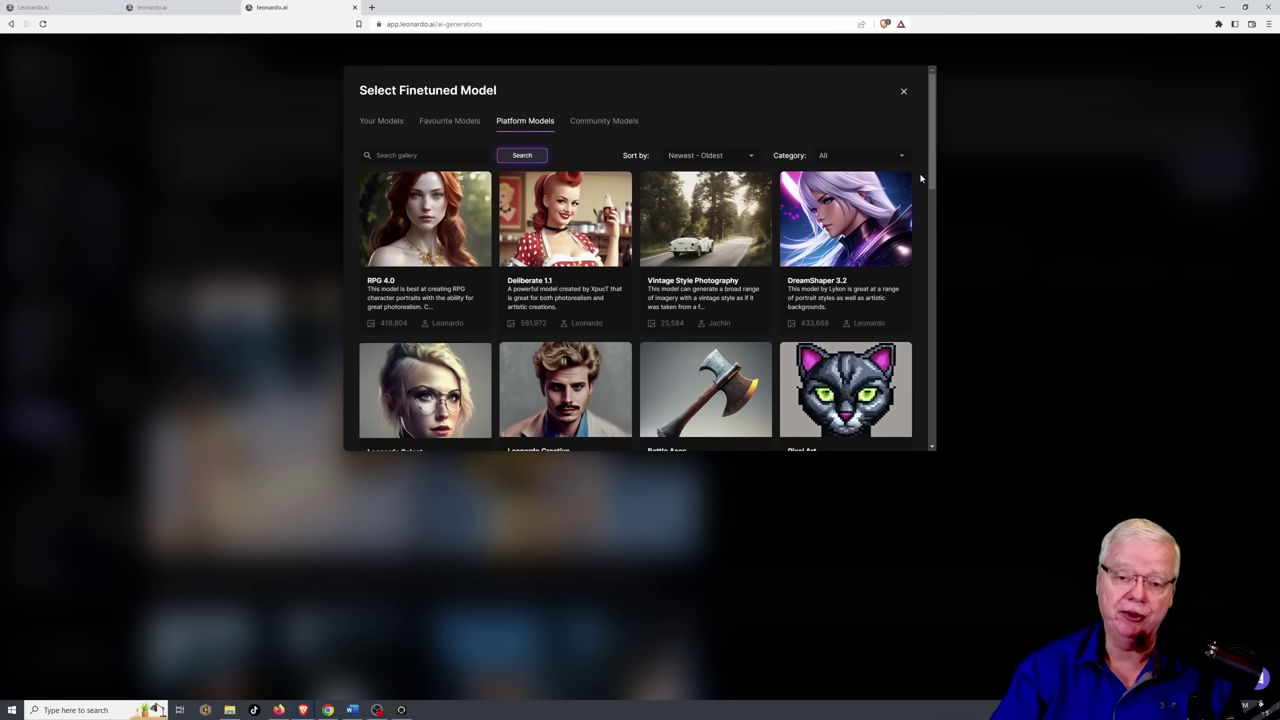
mouse_move(926, 162)
mouse_down()
mouse_move(923, 400)
mouse_move(940, 305)
mouse_move(929, 165)
mouse_up()
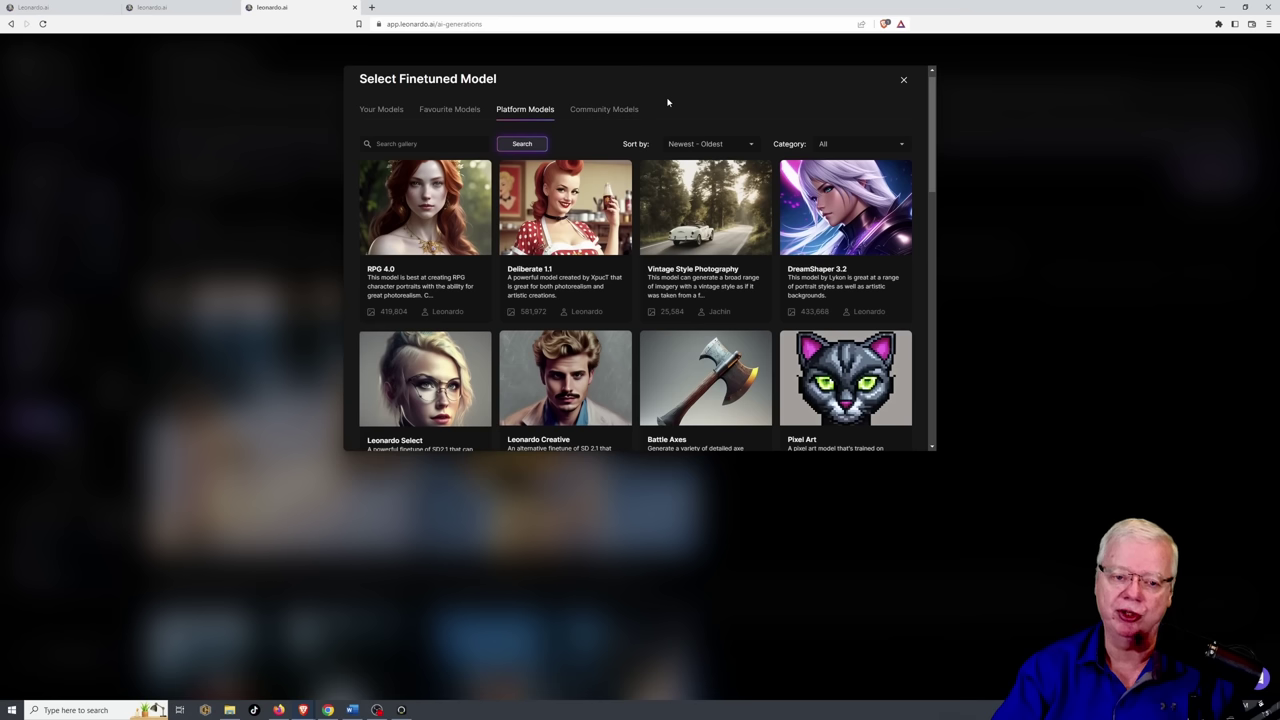
Step: Switch to the Community Models tab and look over its gallery
click(601, 112)
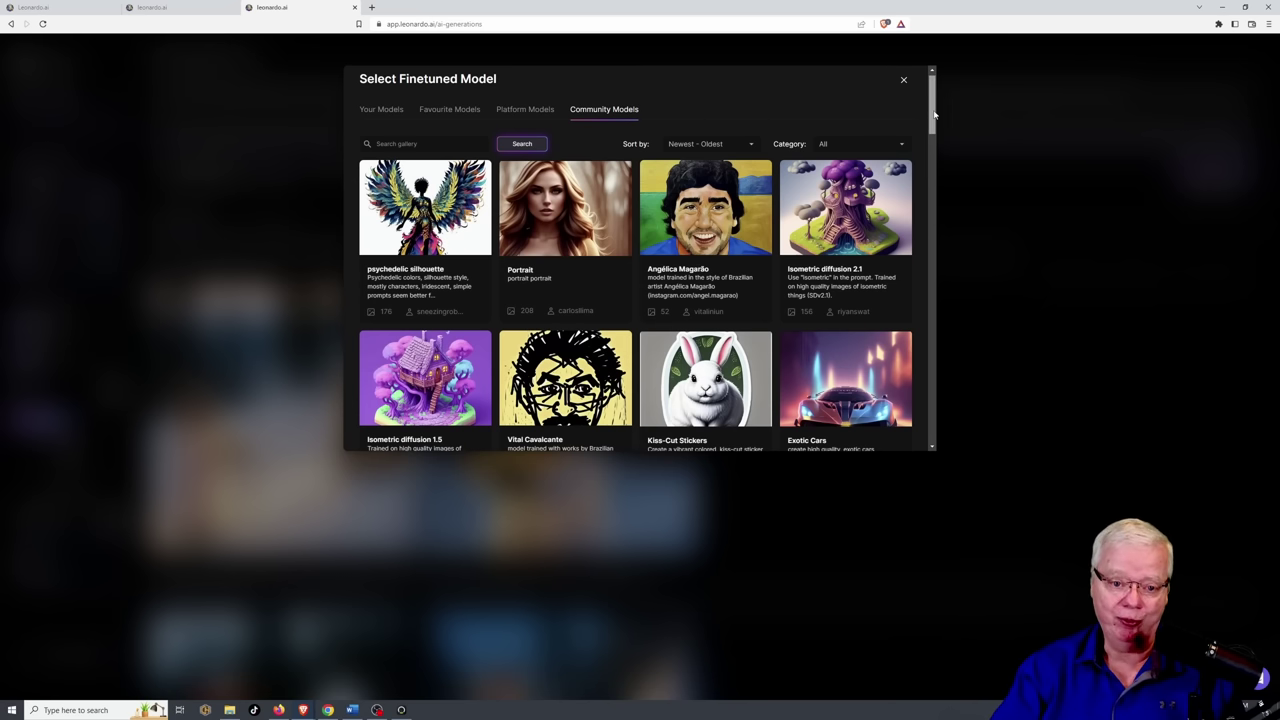
scroll(927, 112, up, 1)
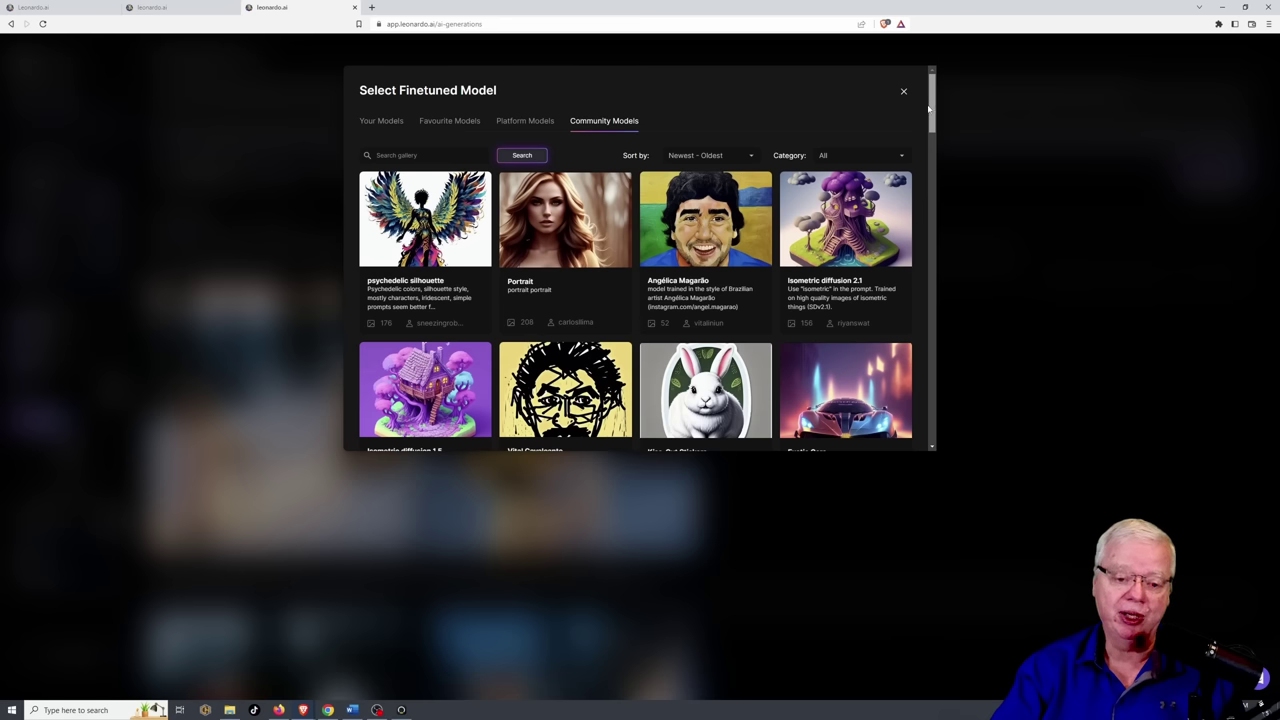
mouse_move(929, 108)
mouse_down()
mouse_move(931, 232)
mouse_move(931, 104)
mouse_up()
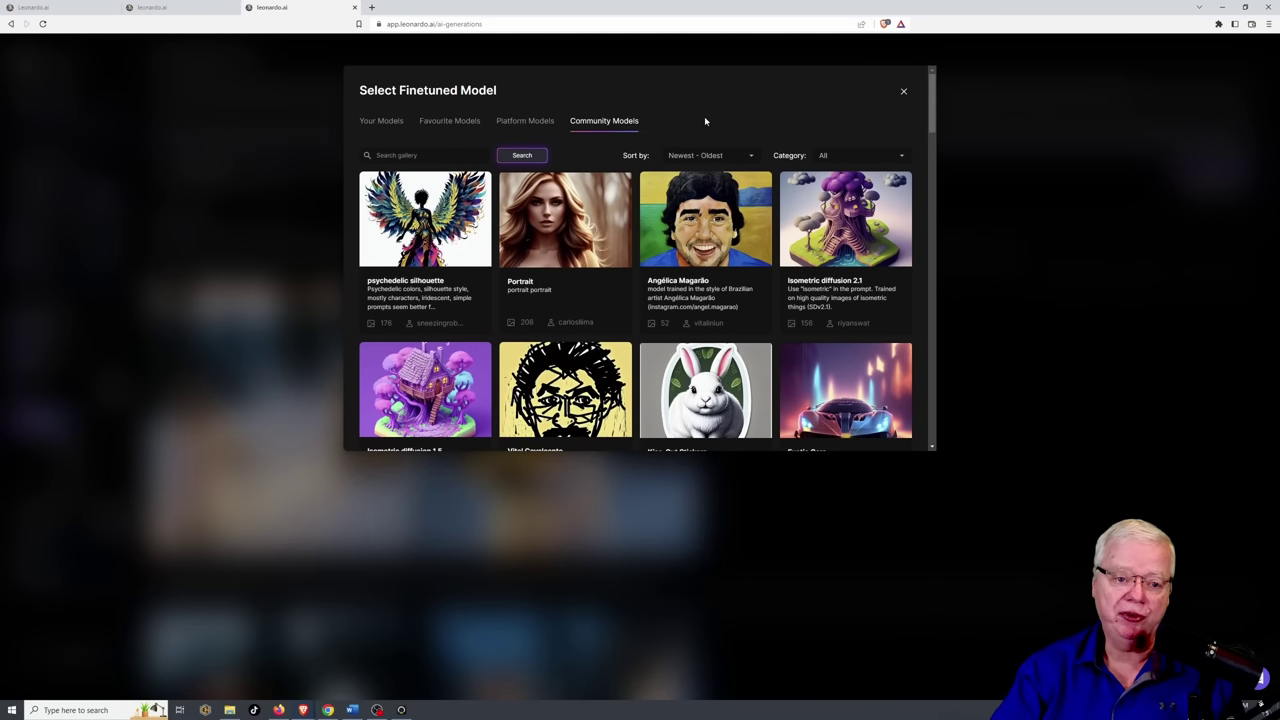
click(407, 155)
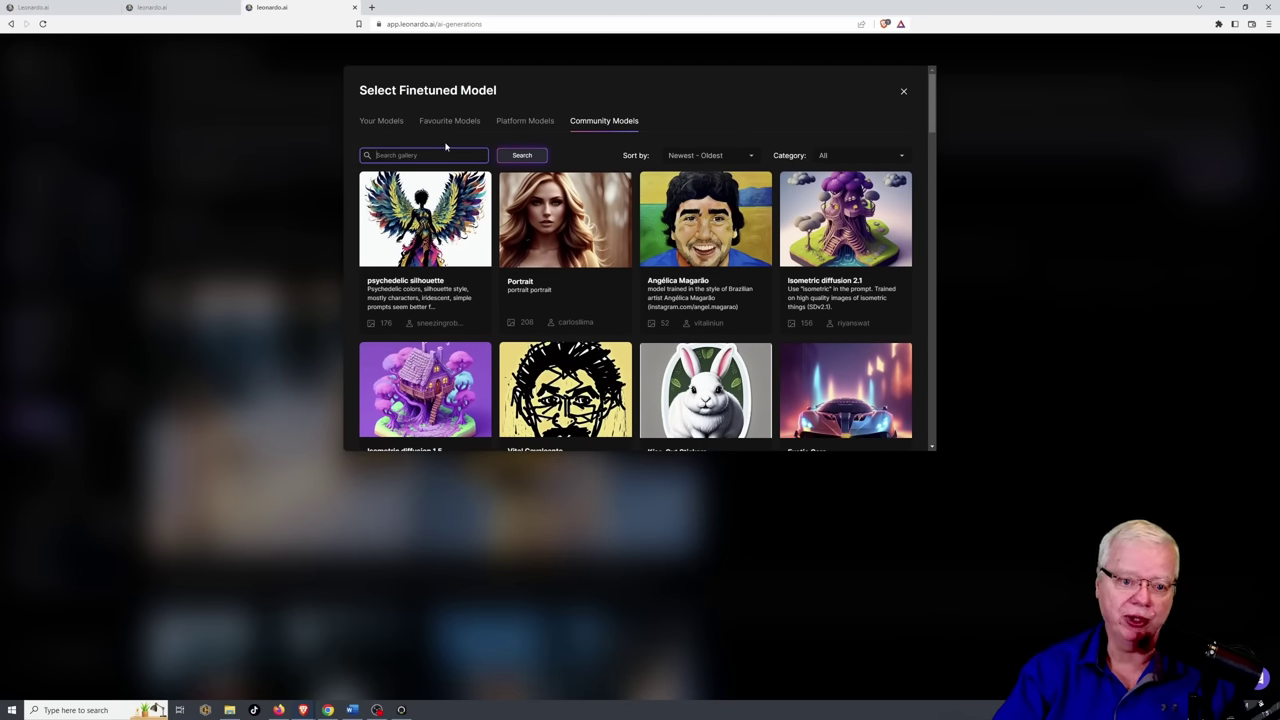
Step: Leave the sort order unchanged and filter the community models to the Fashion category
click(744, 158)
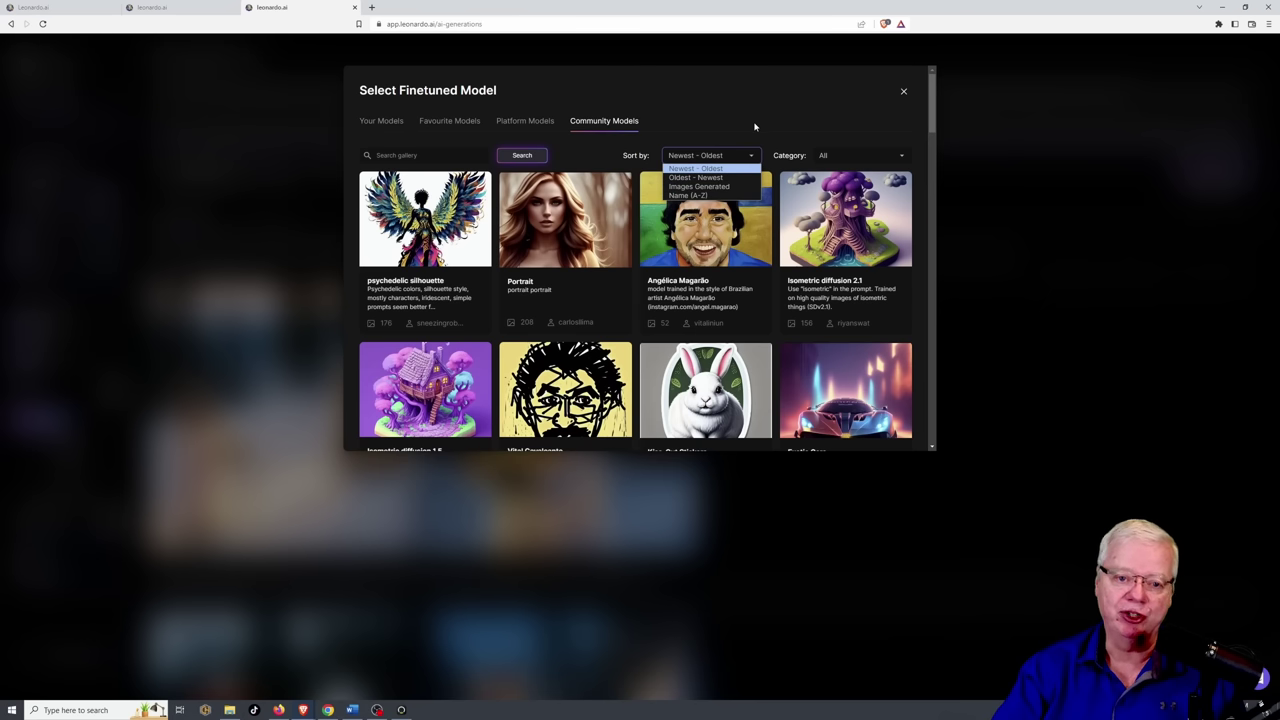
click(790, 132)
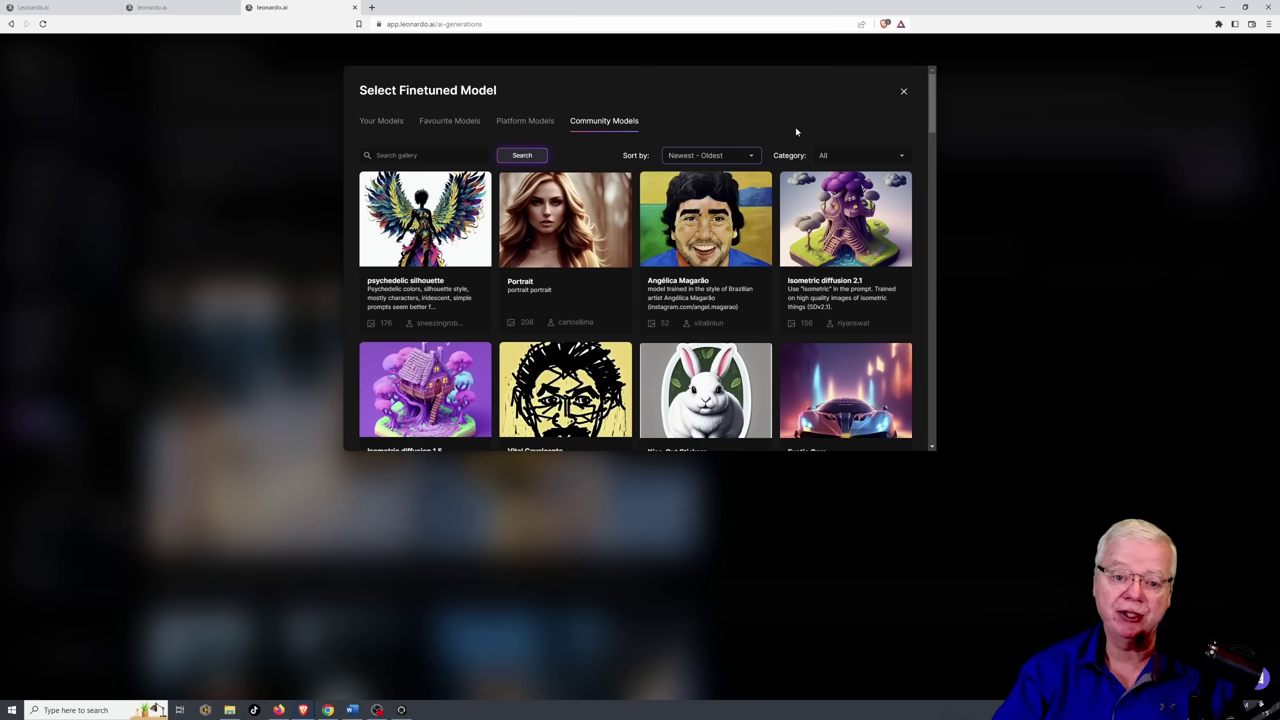
click(855, 158)
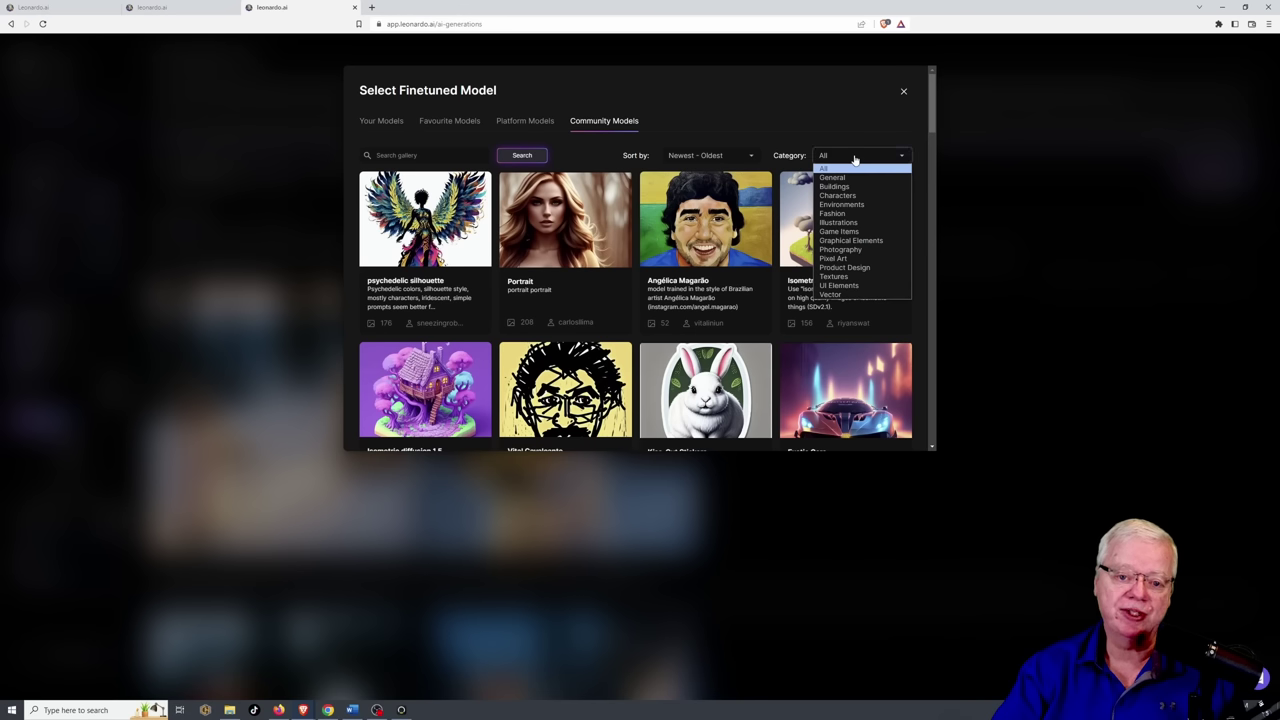
click(872, 216)
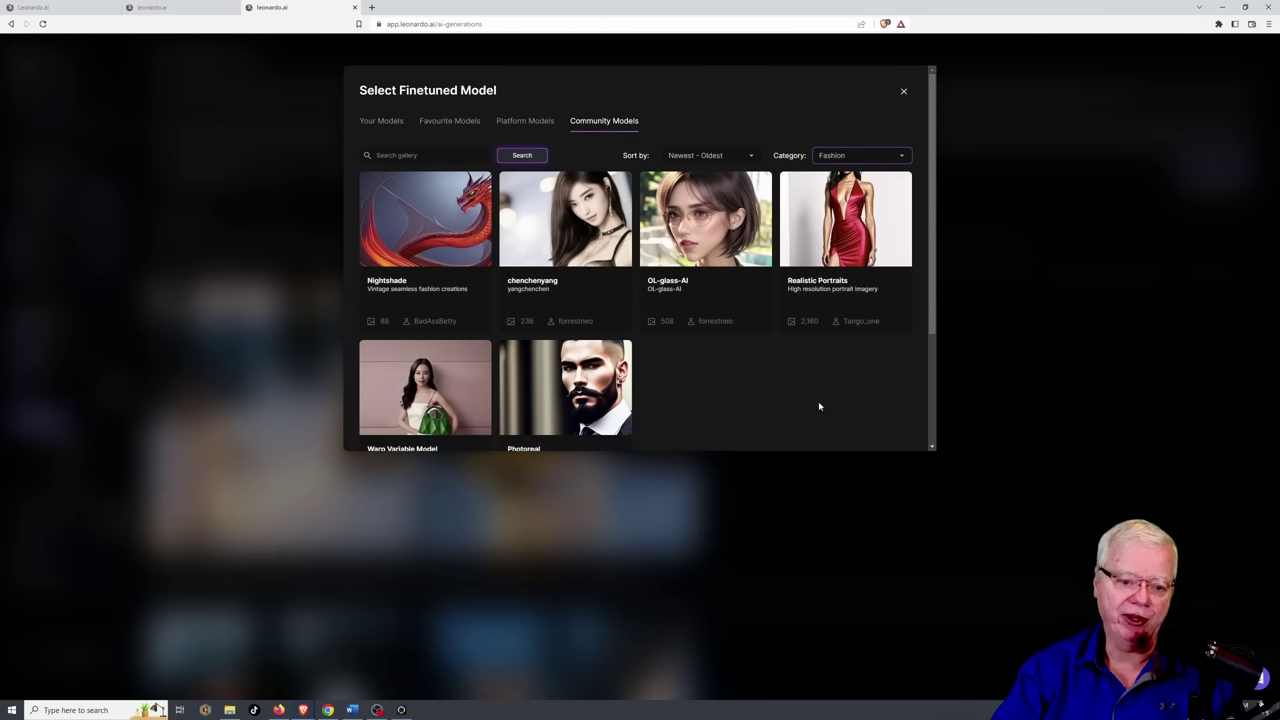
Step: Open the Realistic Portraits model and highlight its 768 × 768 training resolution
click(845, 225)
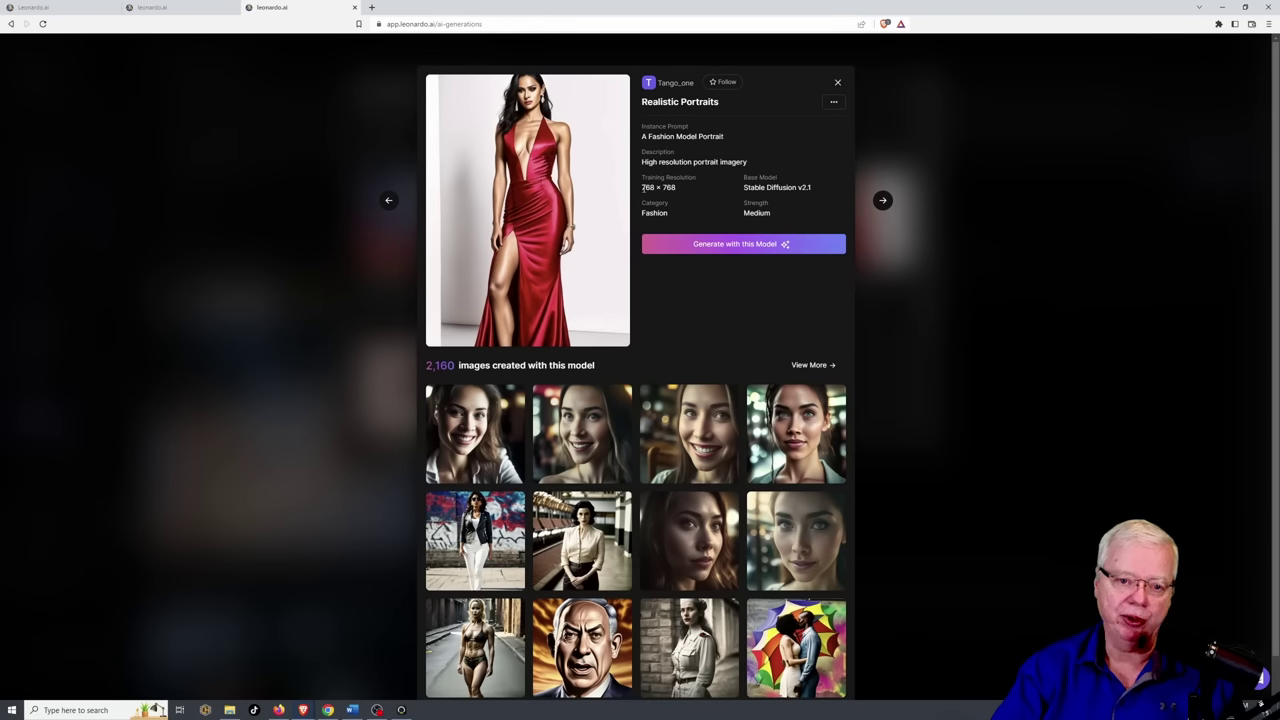
drag(642, 187, 679, 190)
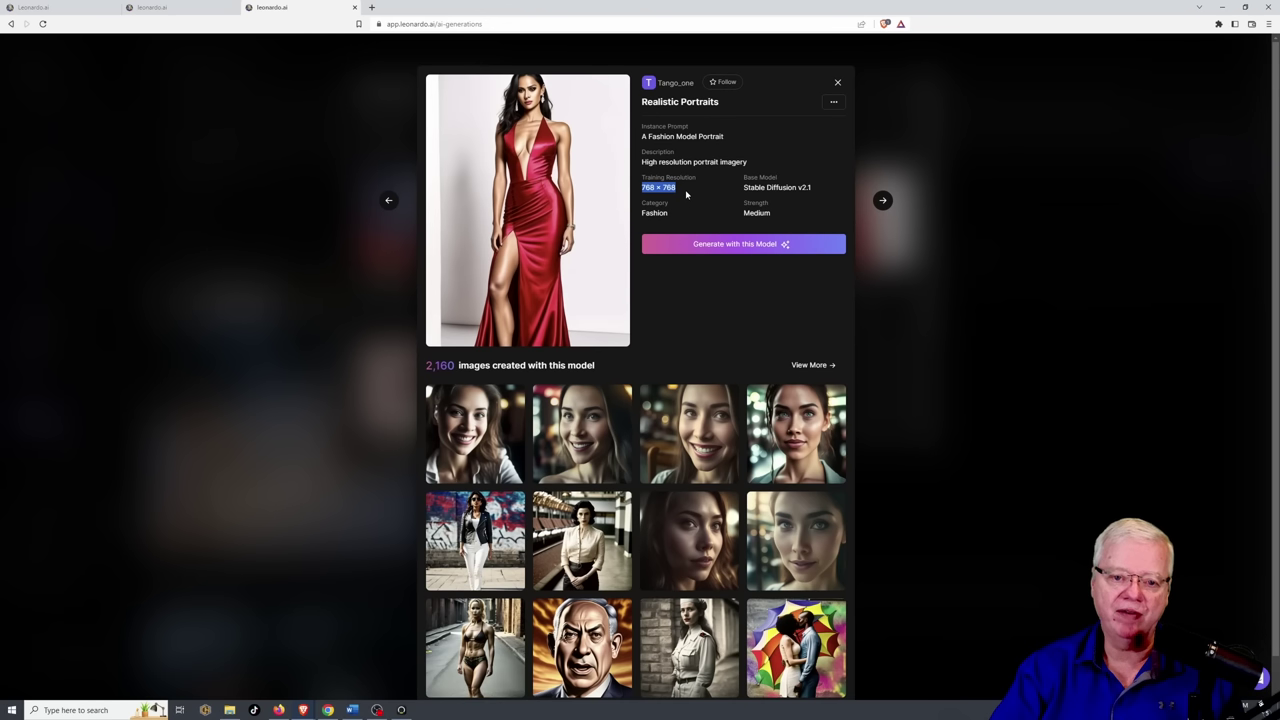
click(725, 246)
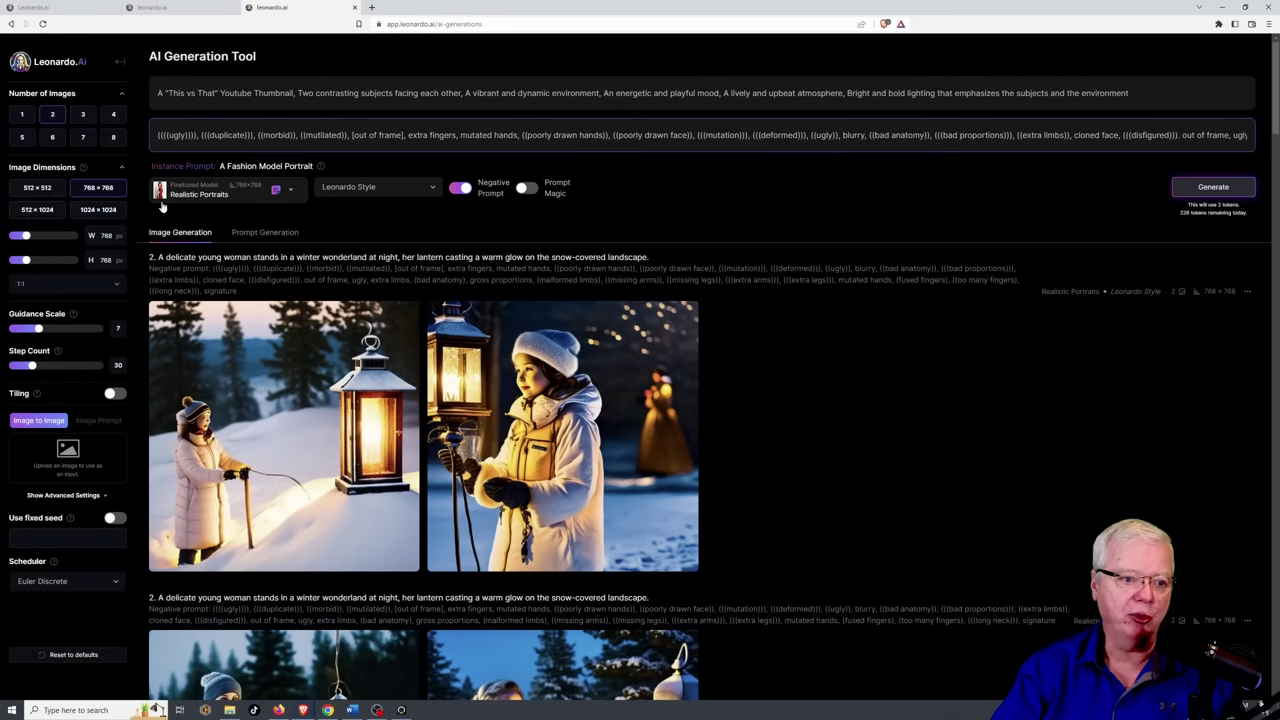
click(361, 194)
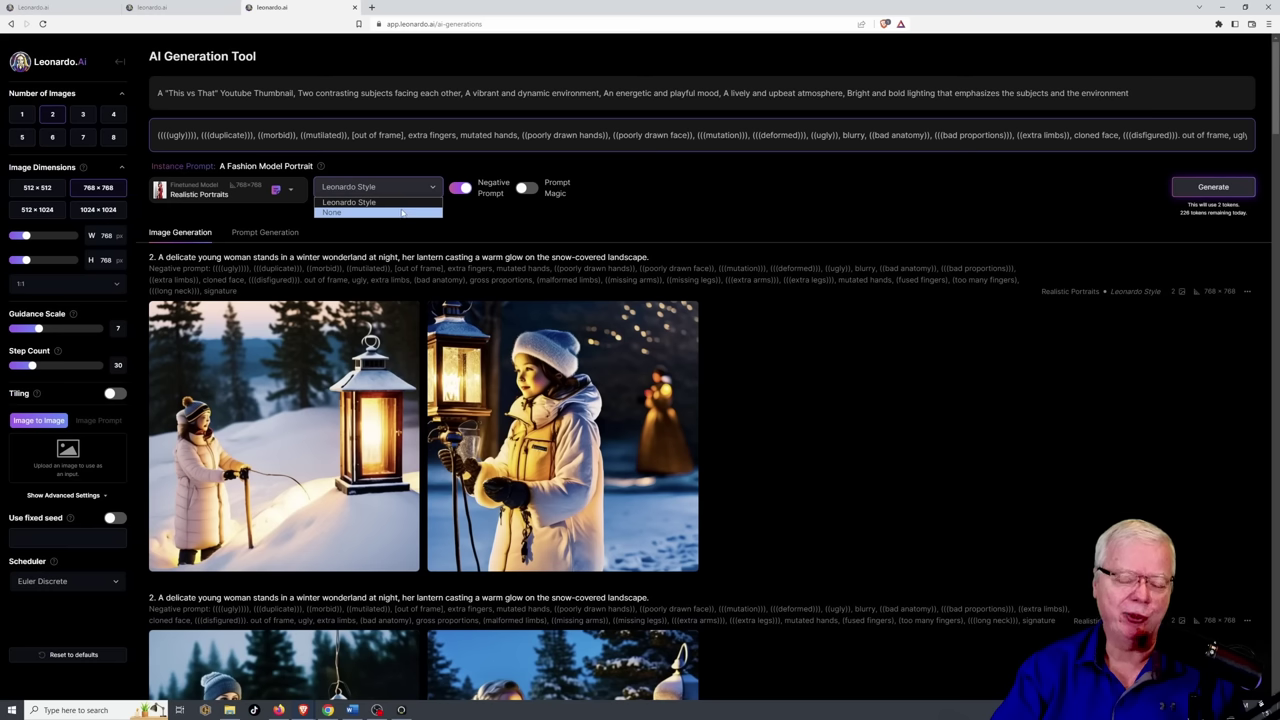
click(453, 219)
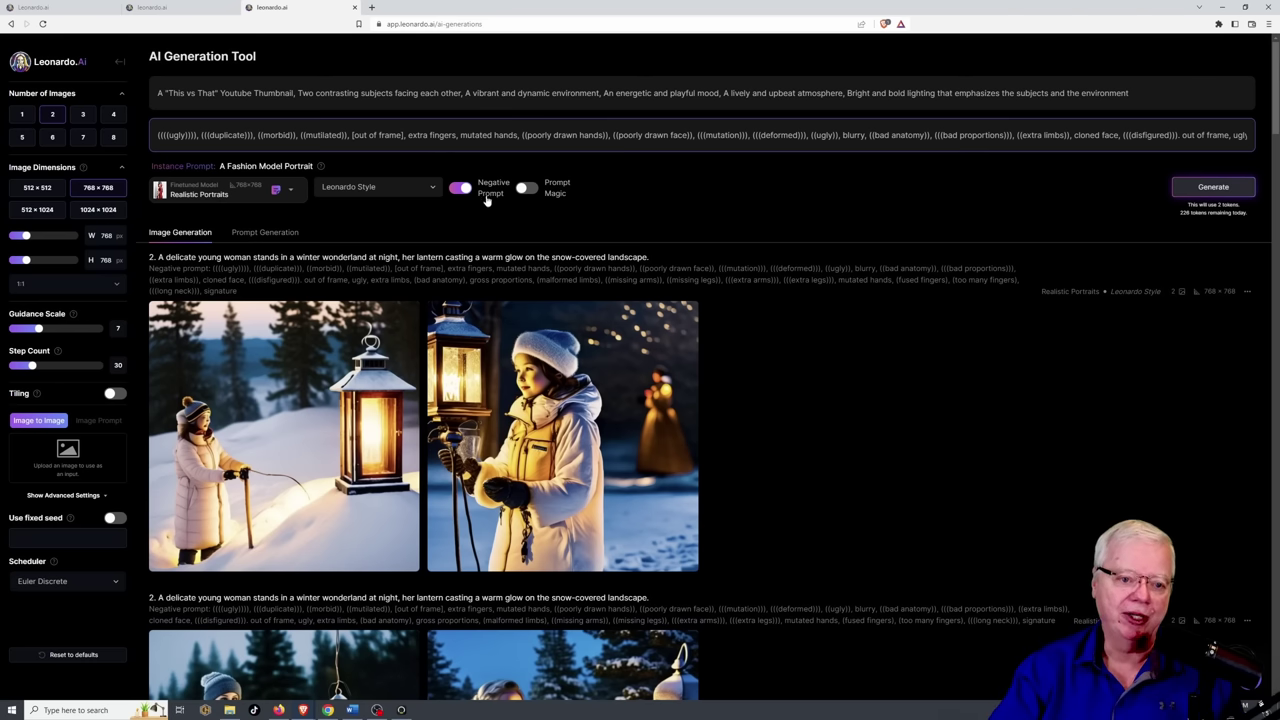
click(461, 189)
click(459, 154)
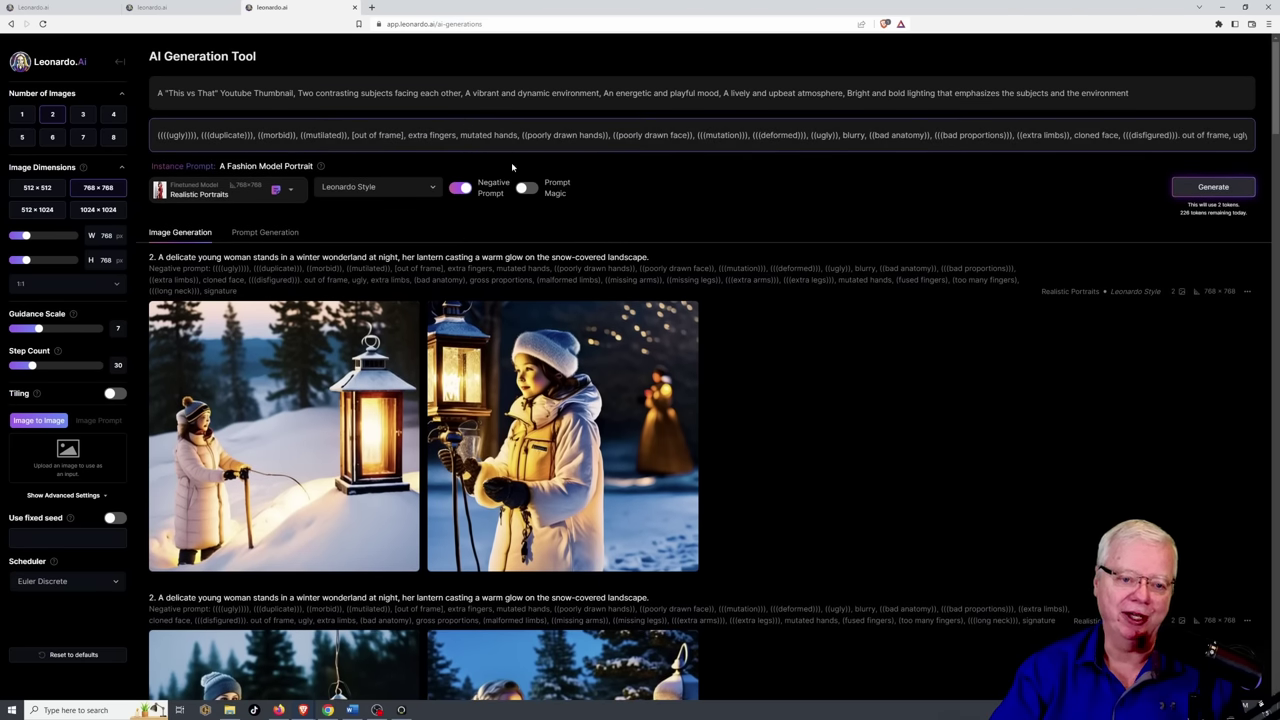
mouse_move(530, 194)
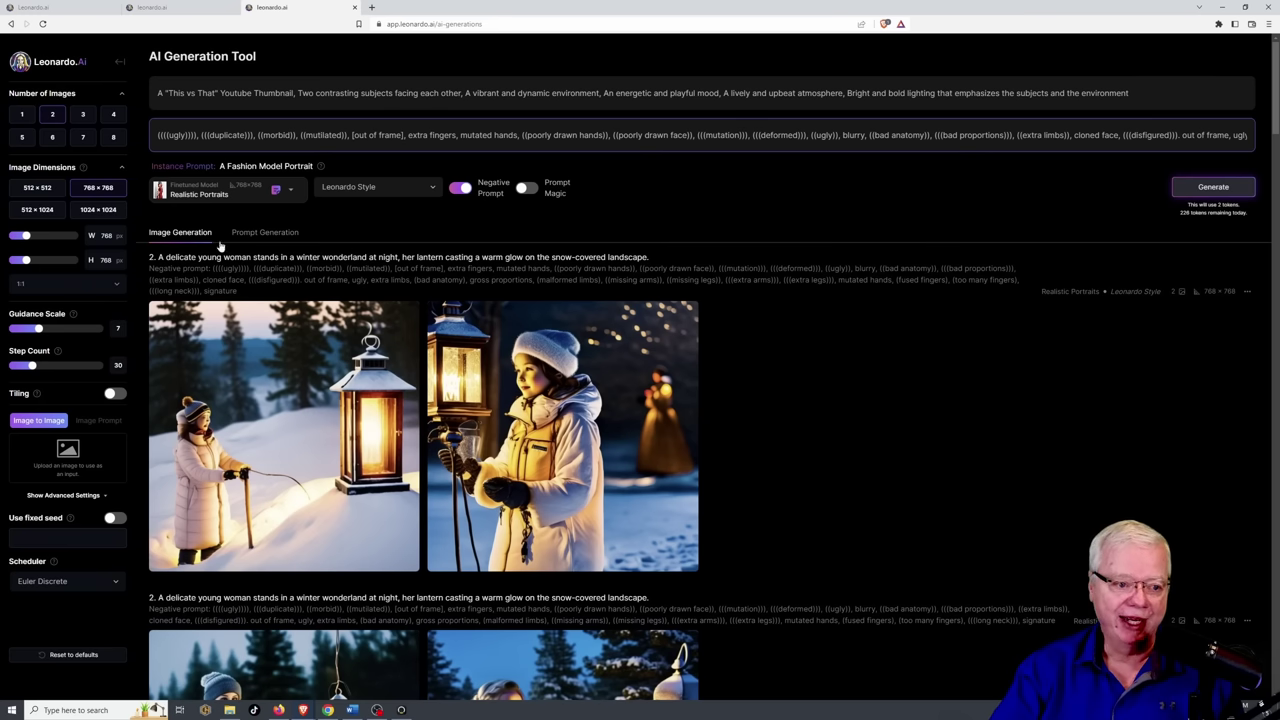
scroll(800, 423, down, 4)
scroll(801, 417, up, 4)
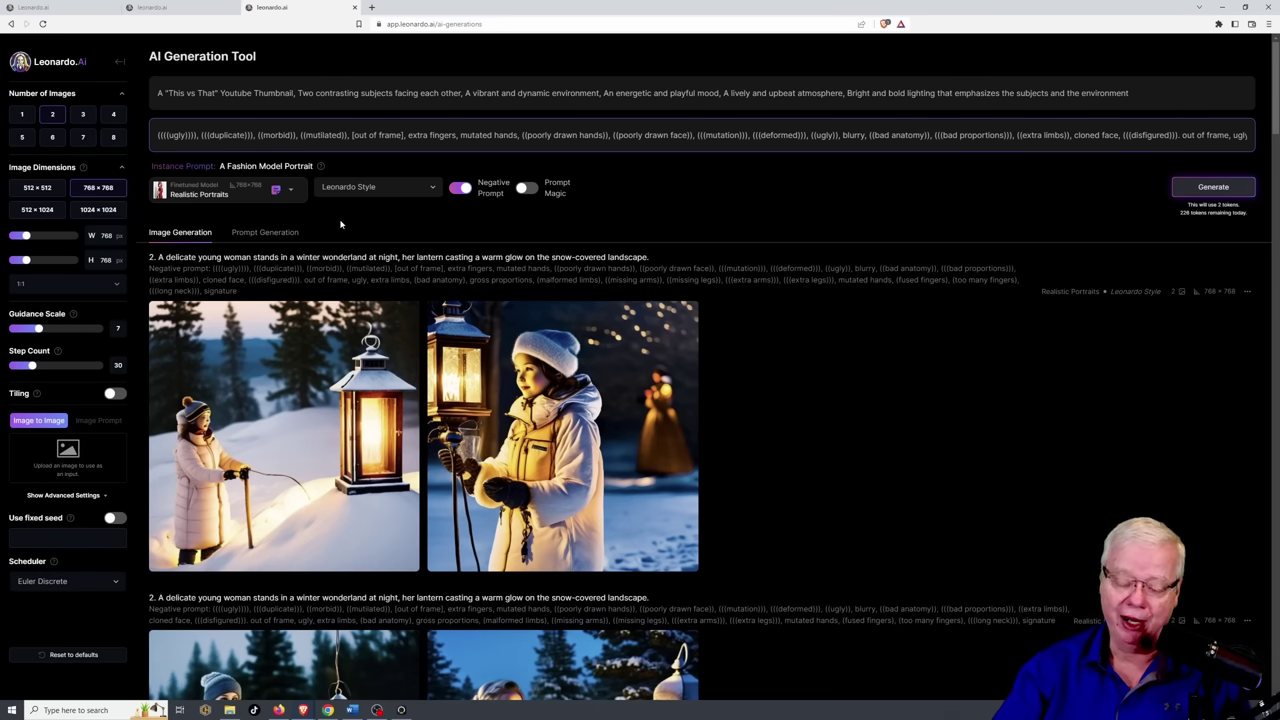
Step: Generate 6 prompt ideas from 'A cute dog' in Prompt Generation
click(272, 234)
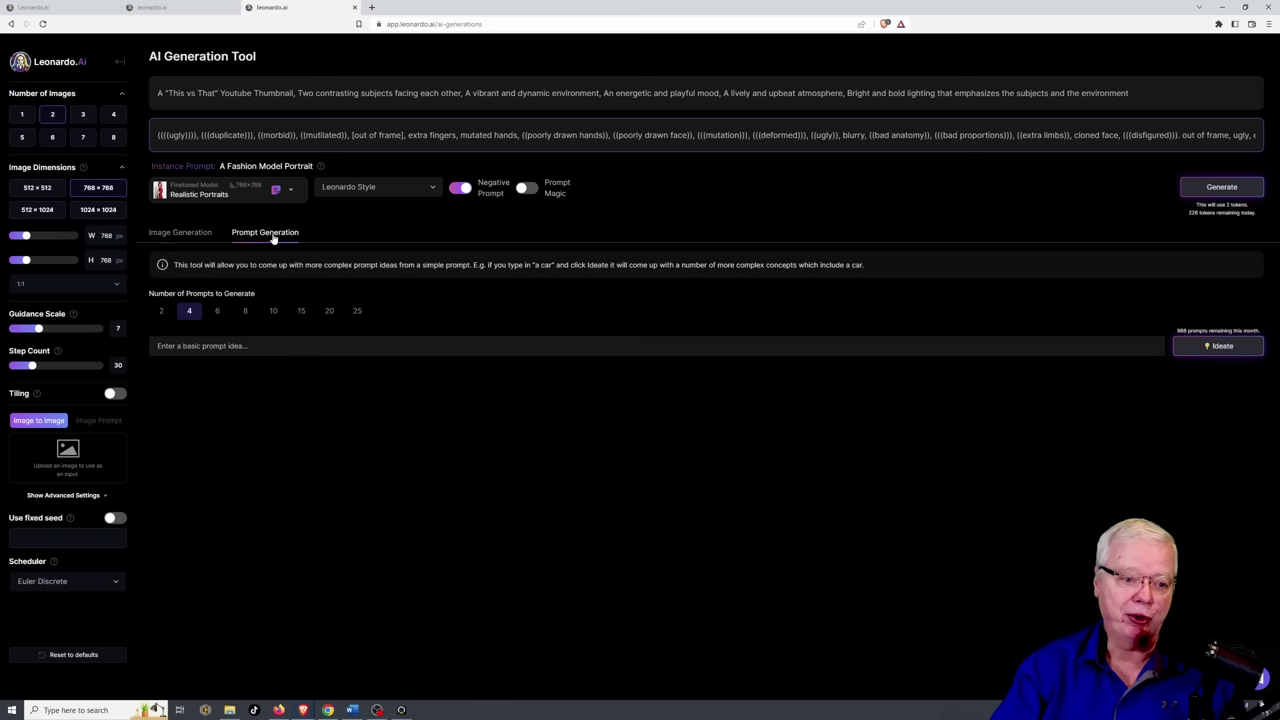
click(263, 345)
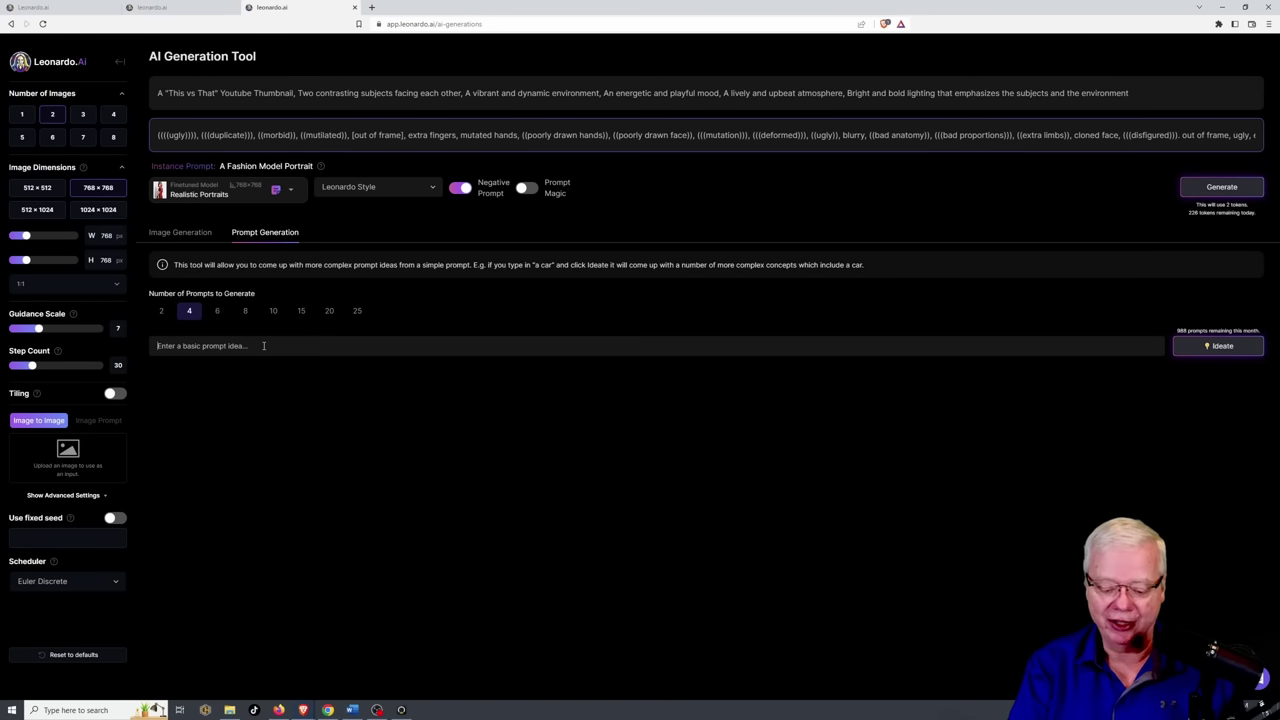
text(A cute dog)
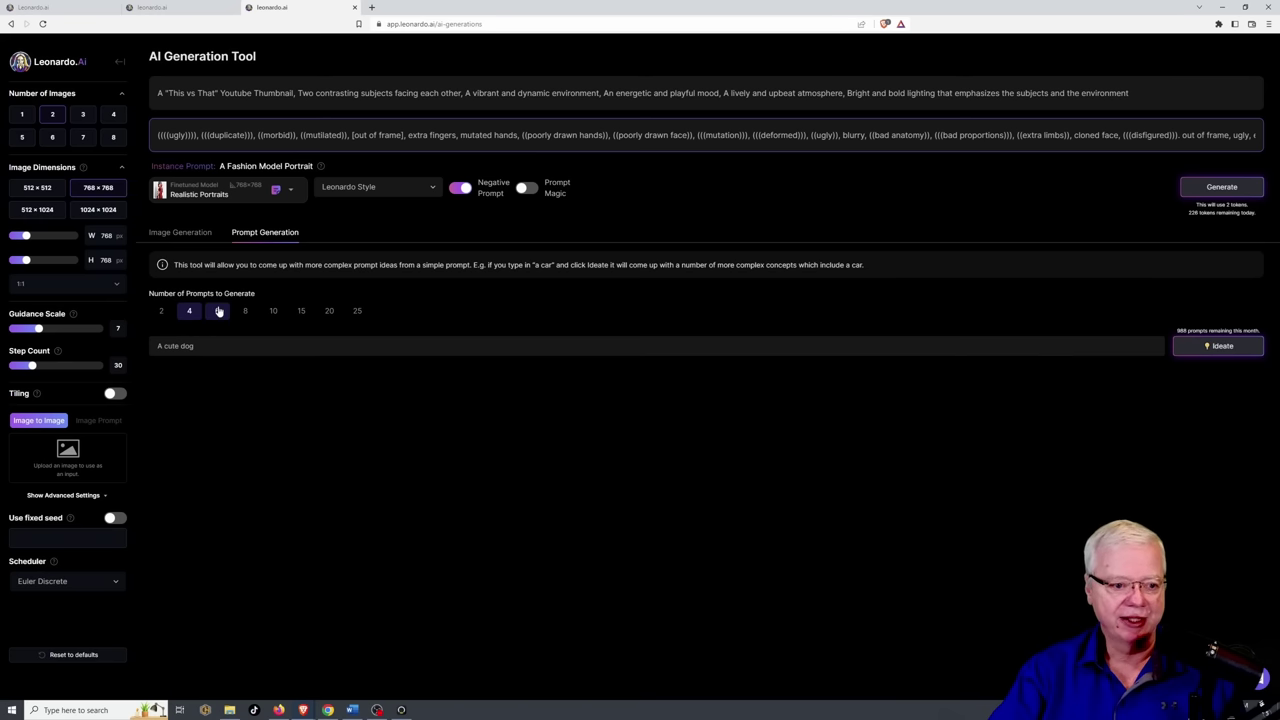
click(217, 310)
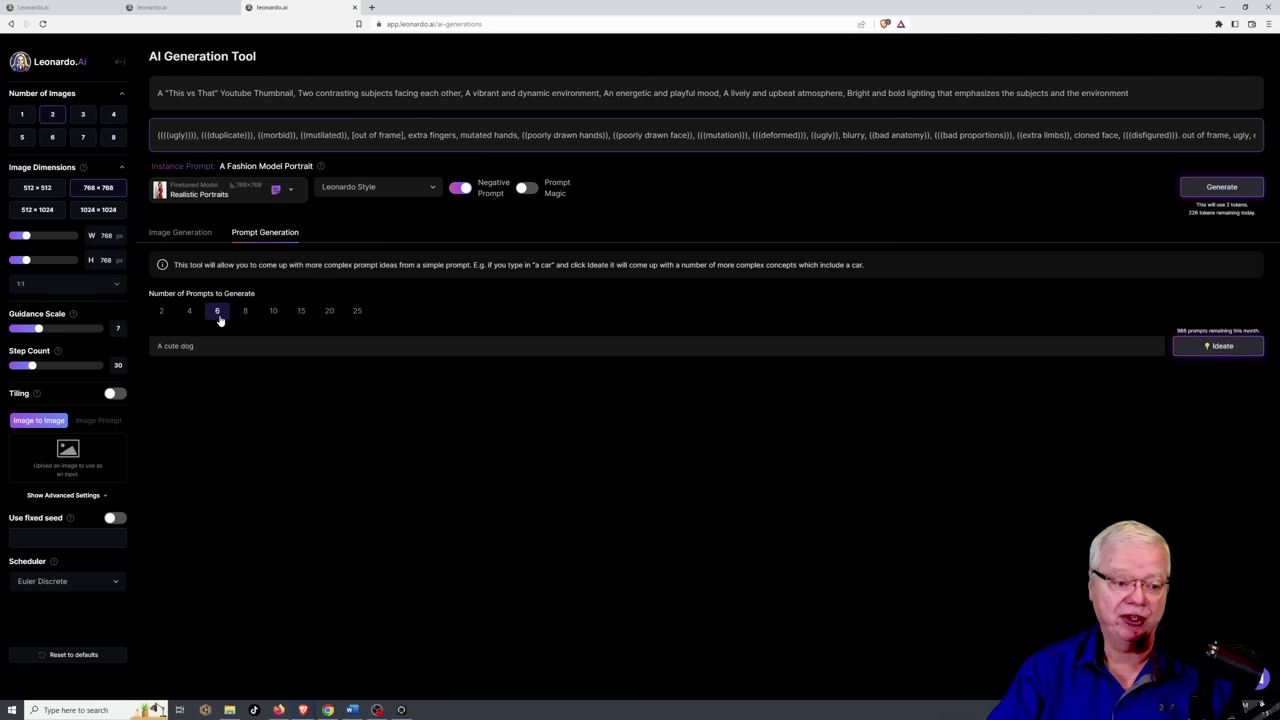
click(1218, 348)
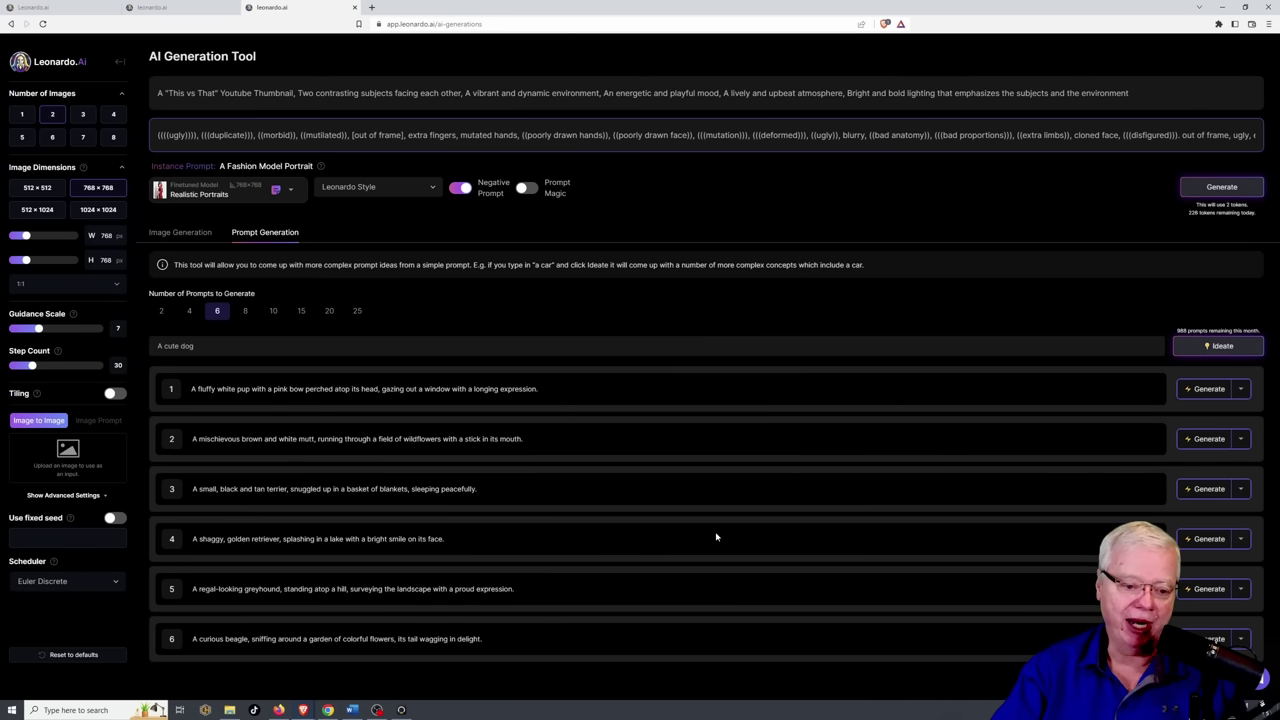
Step: Make the fourth, golden retriever prompt editable and place the cursor at its end
click(1242, 541)
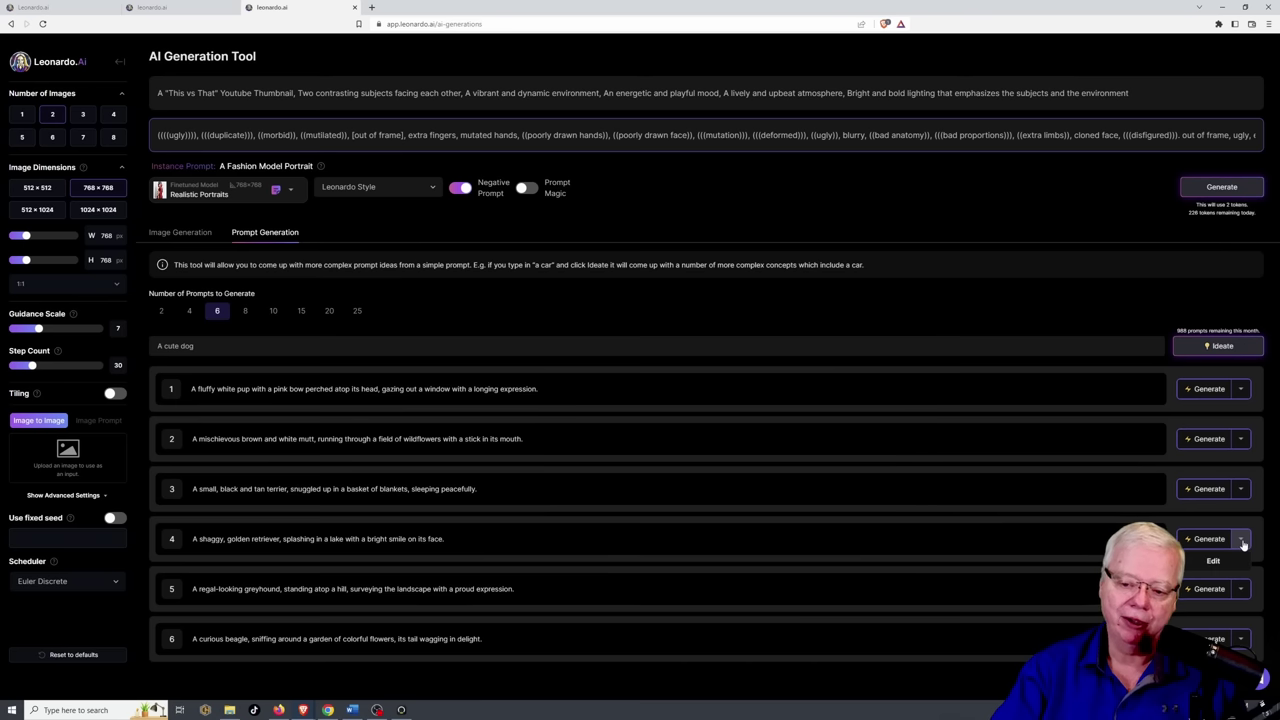
click(1214, 561)
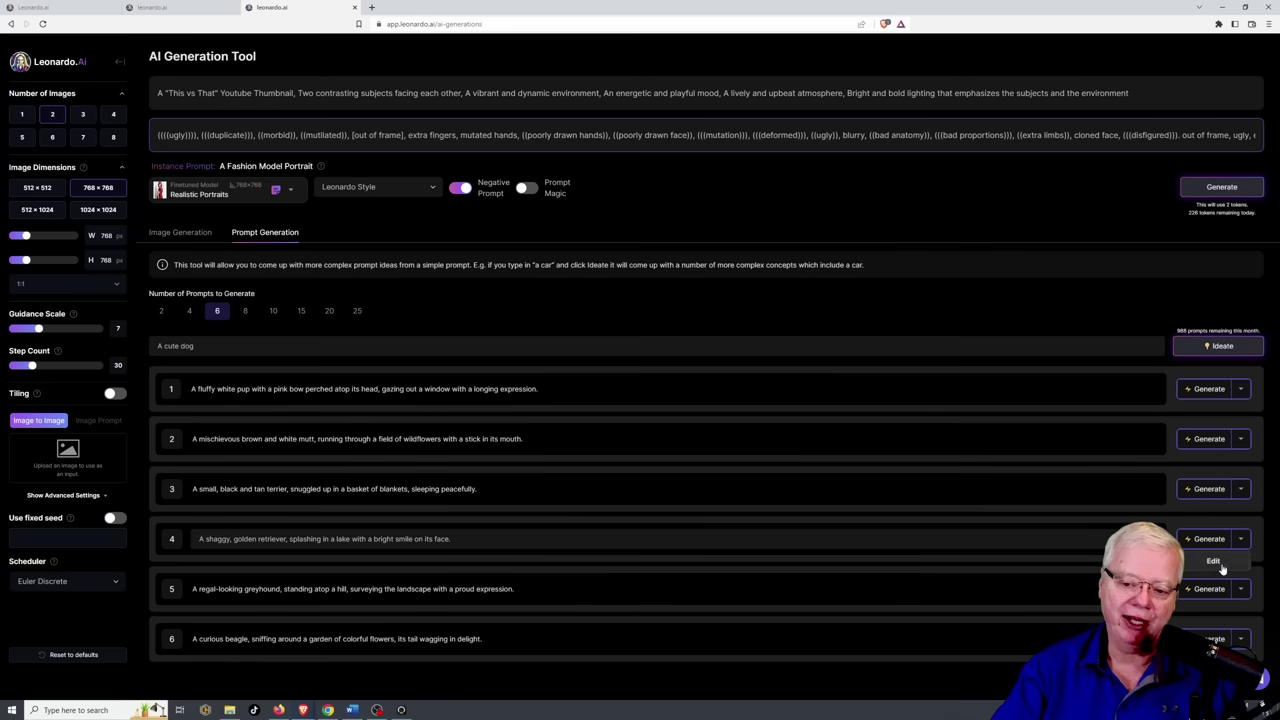
drag(475, 542, 414, 540)
click(475, 542)
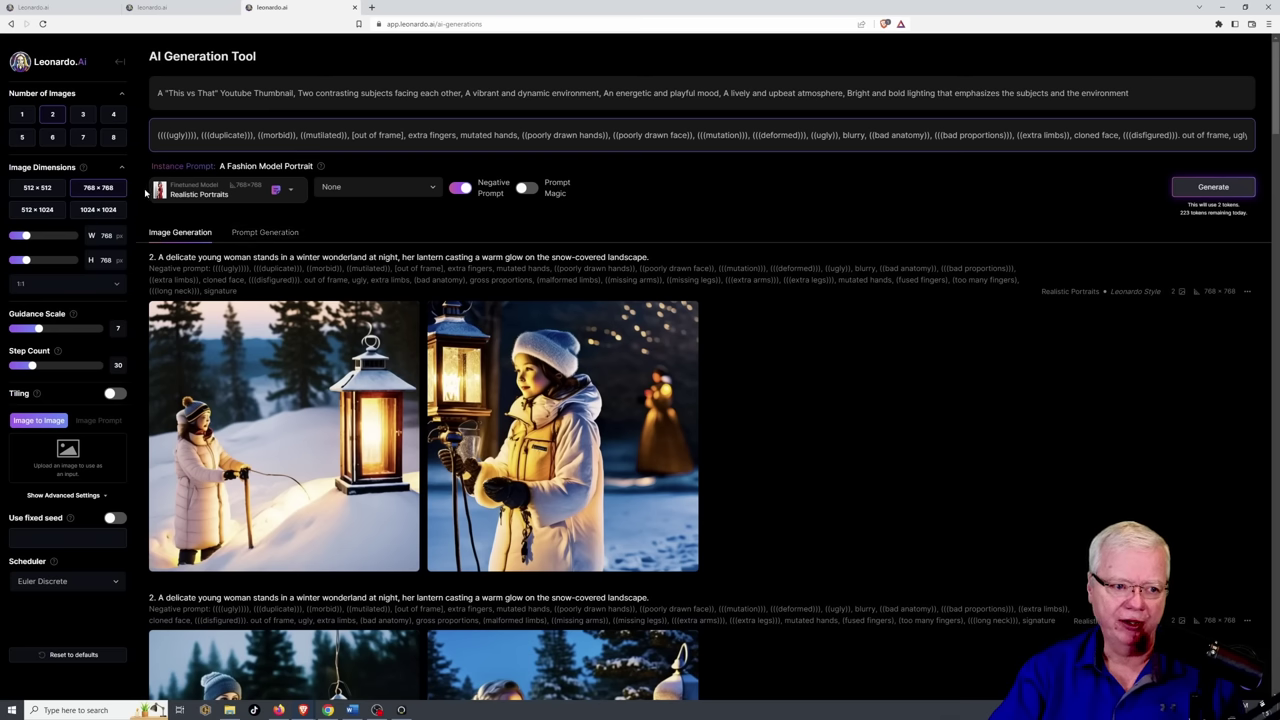
Step: Change the finetuned model to Character Portraits, then return to the home page
click(207, 199)
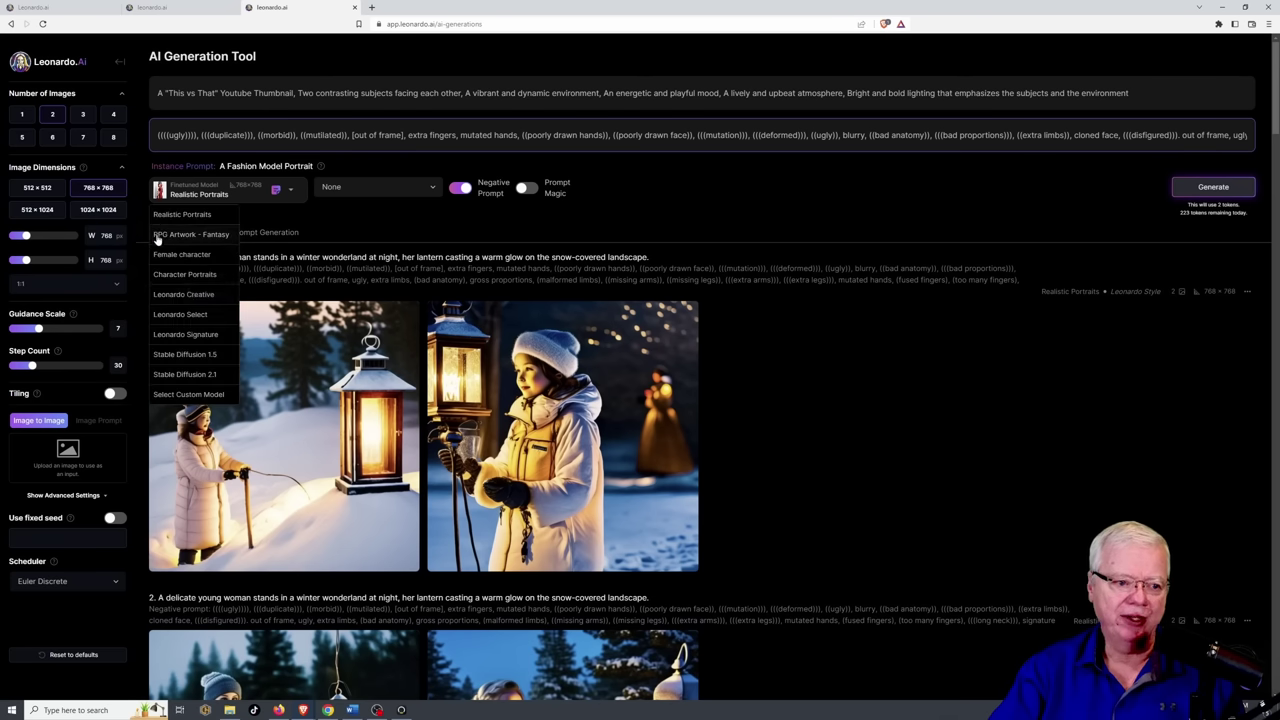
click(186, 276)
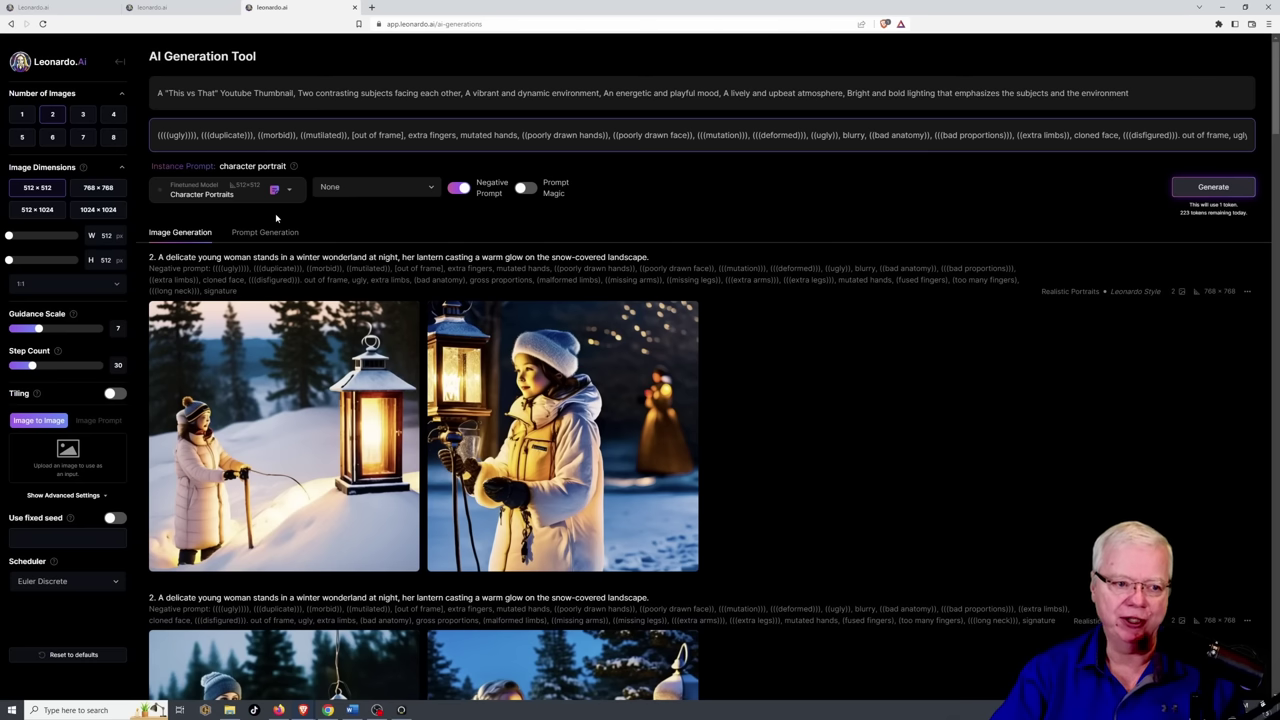
click(119, 63)
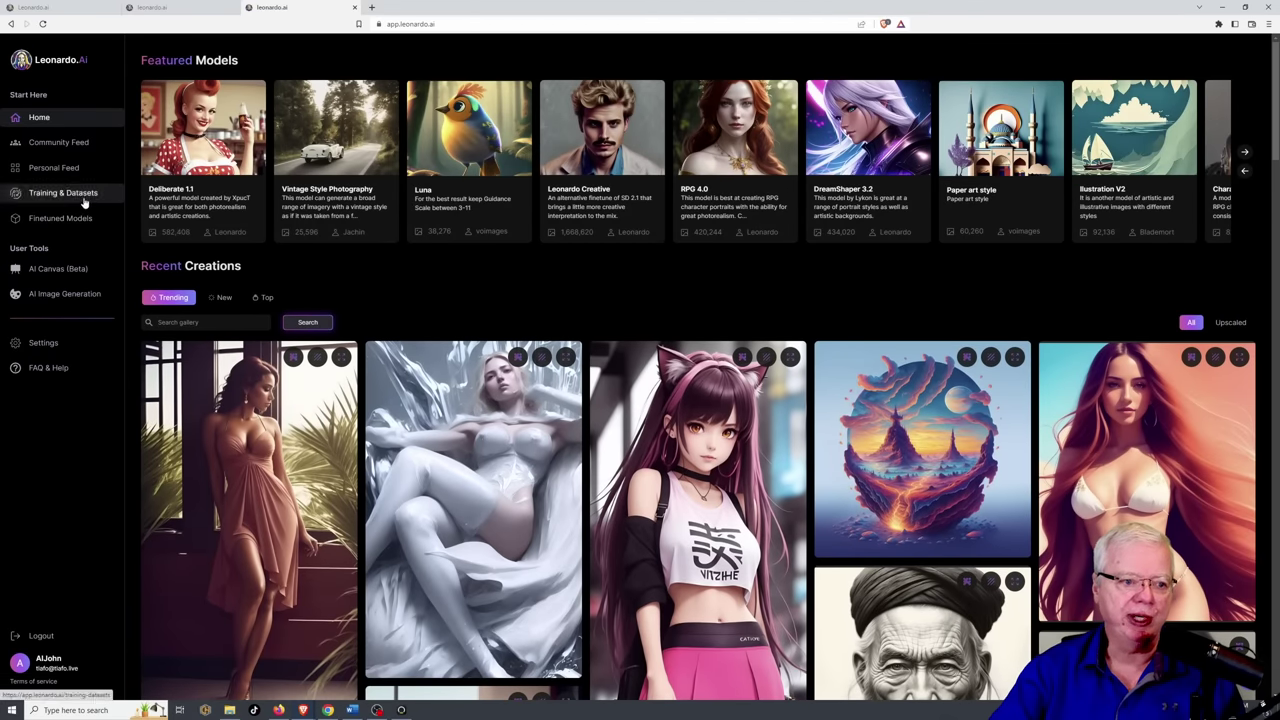
Step: From Training & Datasets, start a new dataset prefilled as 'My New Dataset'
click(84, 200)
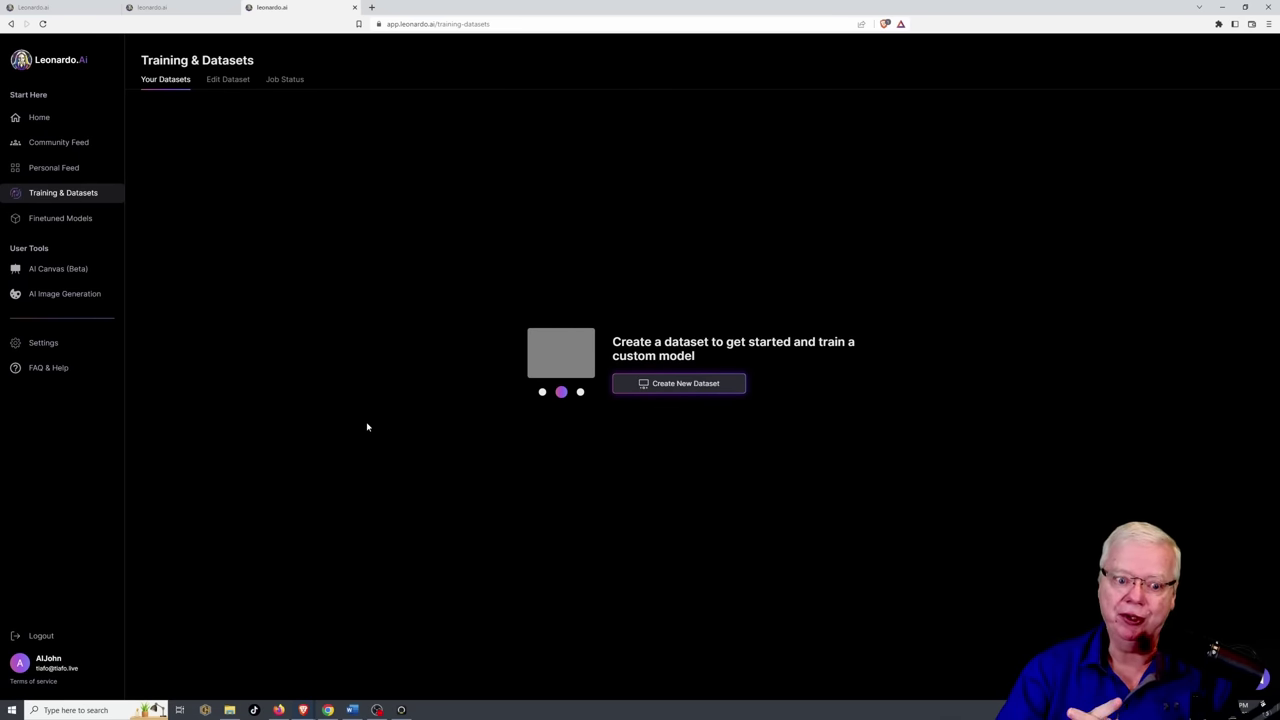
click(707, 388)
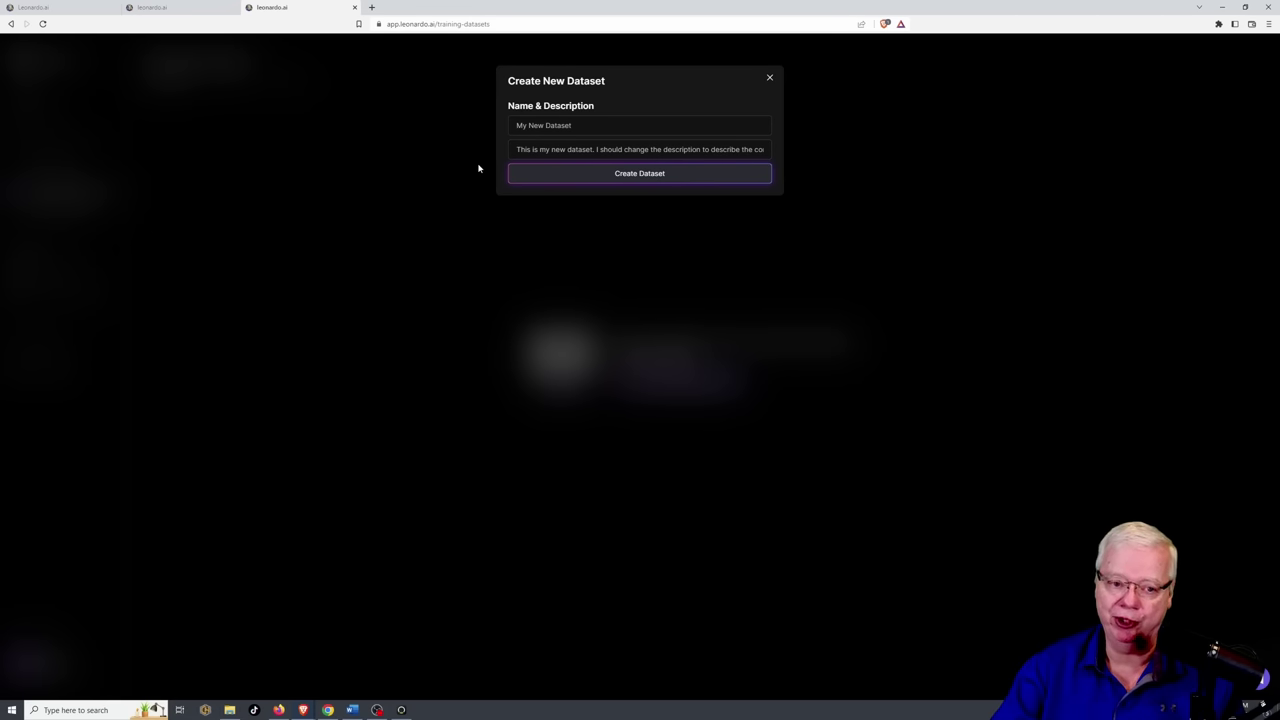
Step: Create 'My New Dataset', scroll Gallery Search, and switch to Personal Feed images
click(637, 175)
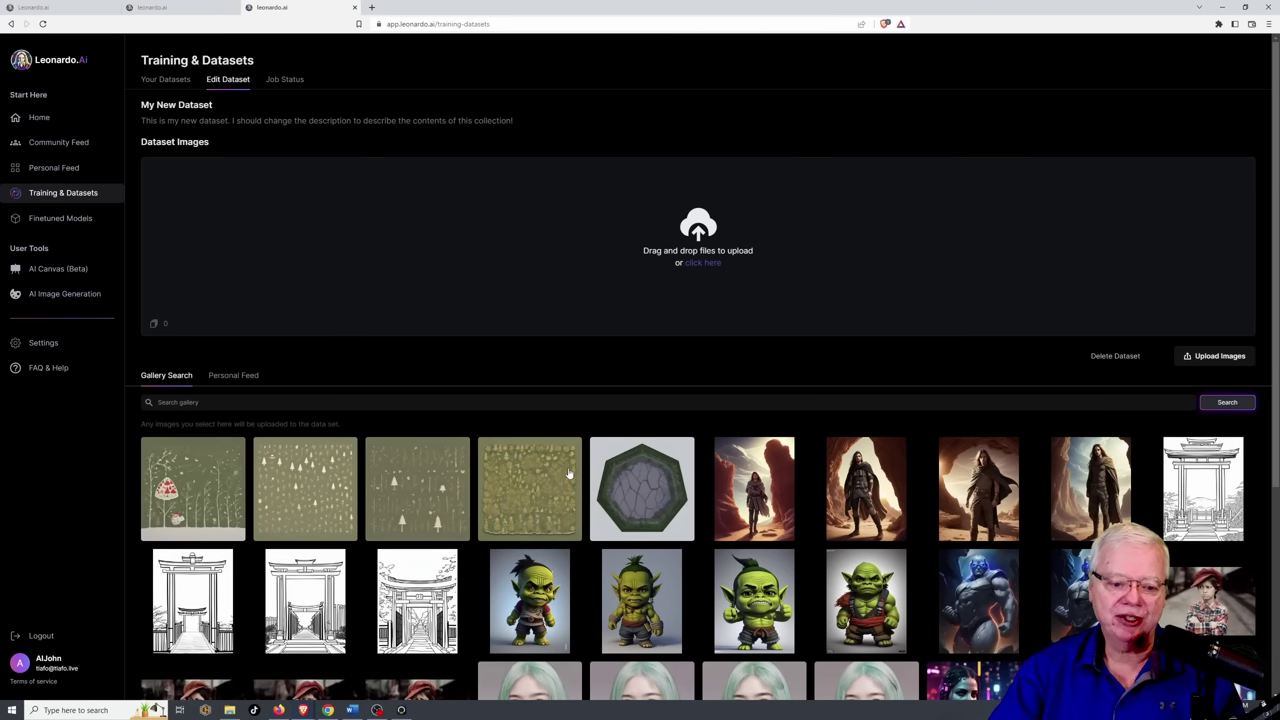
scroll(575, 462, down, 4)
scroll(565, 482, down, 3)
scroll(567, 482, up, 6)
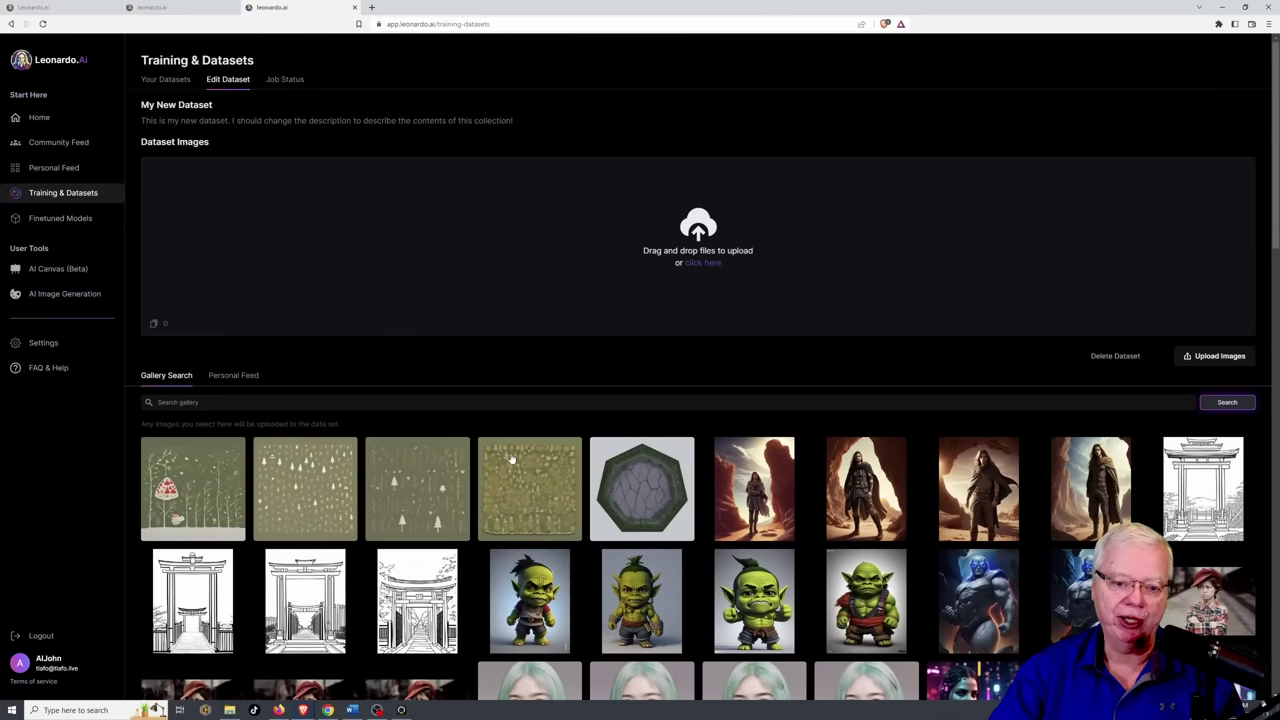
click(234, 376)
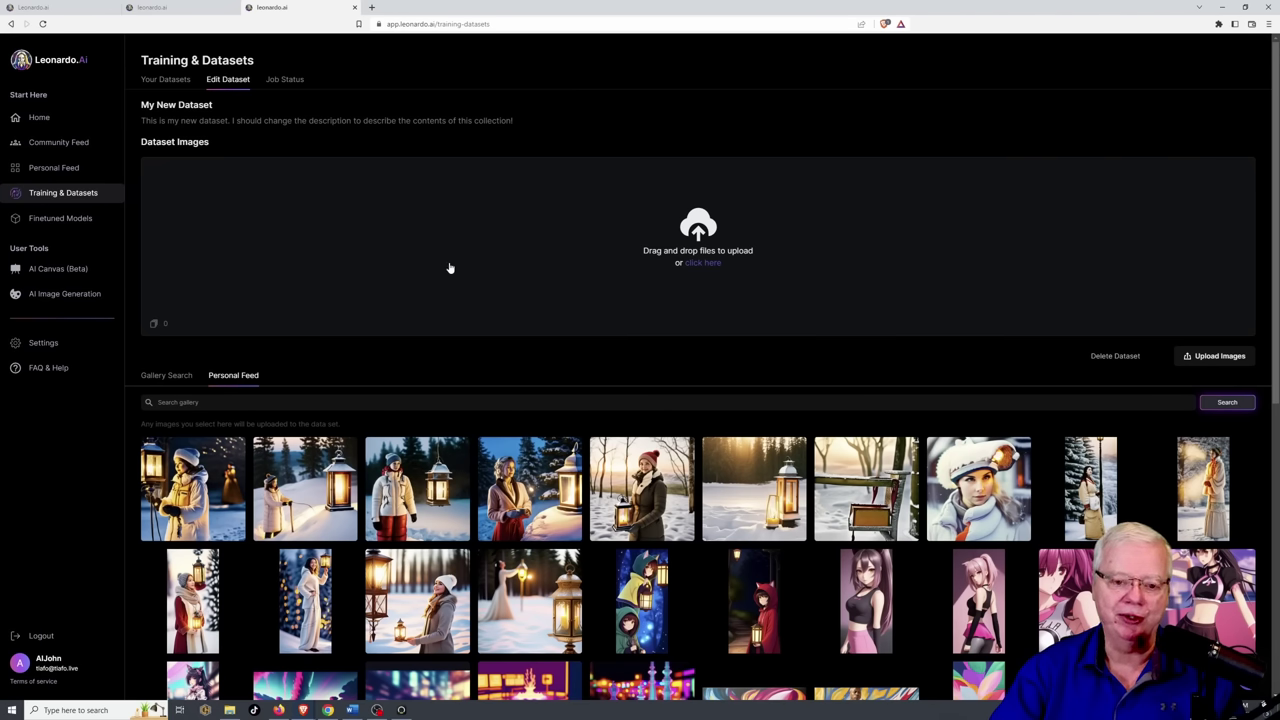
Step: Add the first winter lantern image to the dataset and confirm Job Status shows no jobs
drag(195, 470, 352, 238)
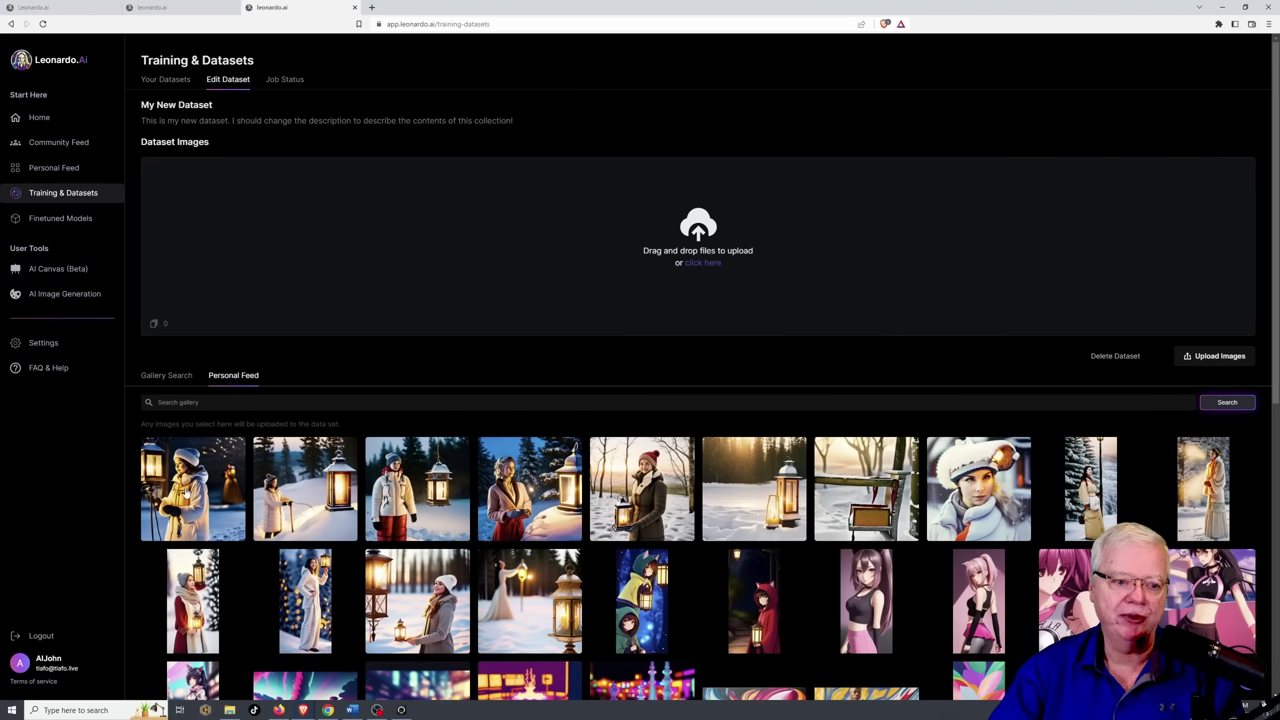
click(177, 491)
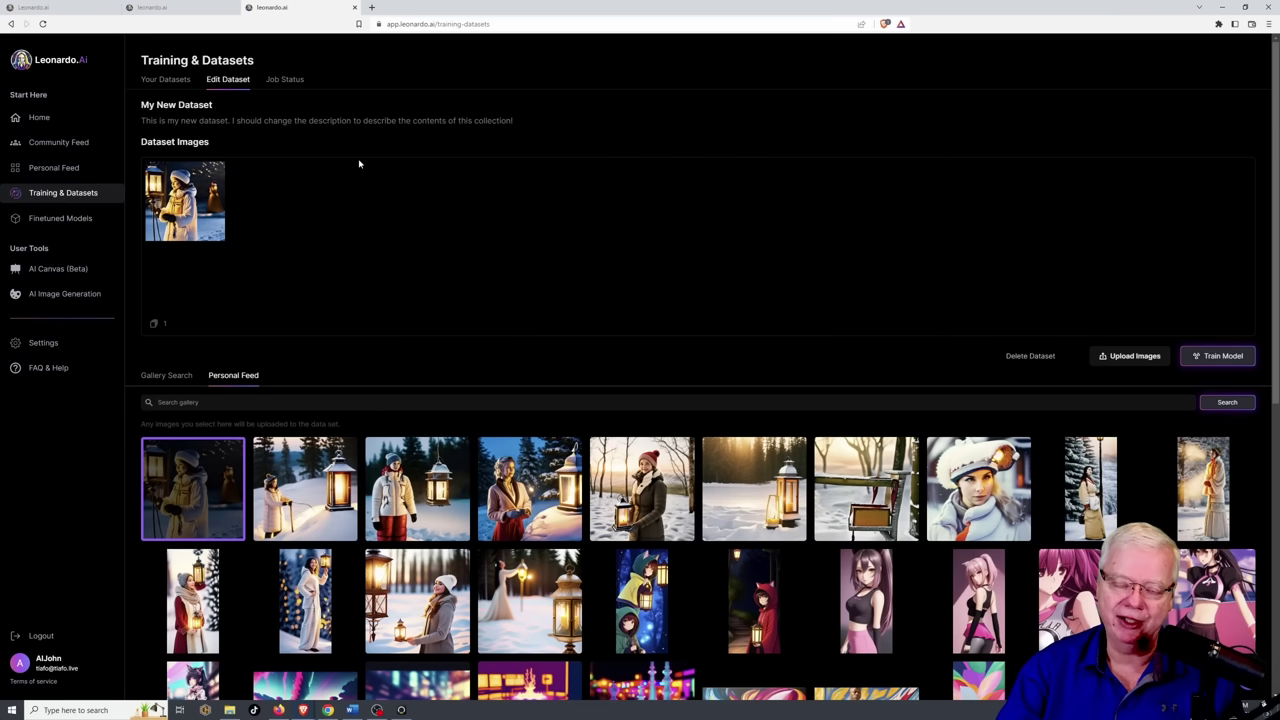
click(284, 82)
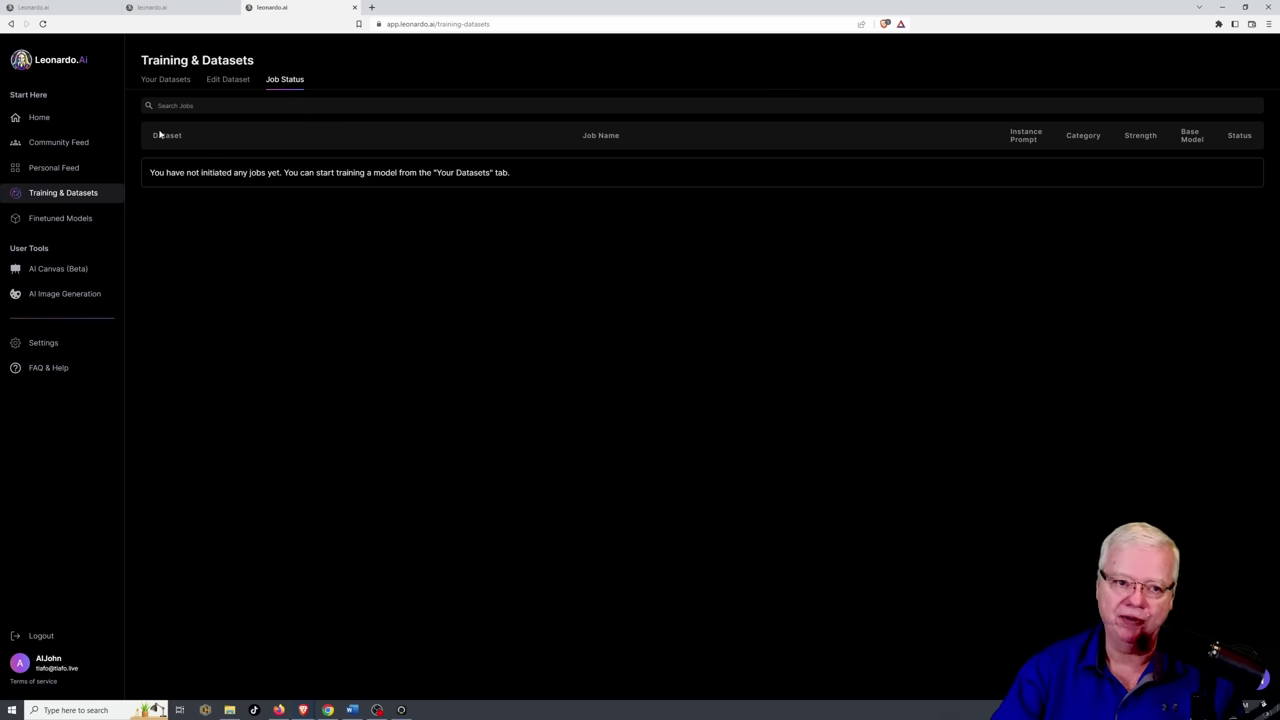
click(60, 117)
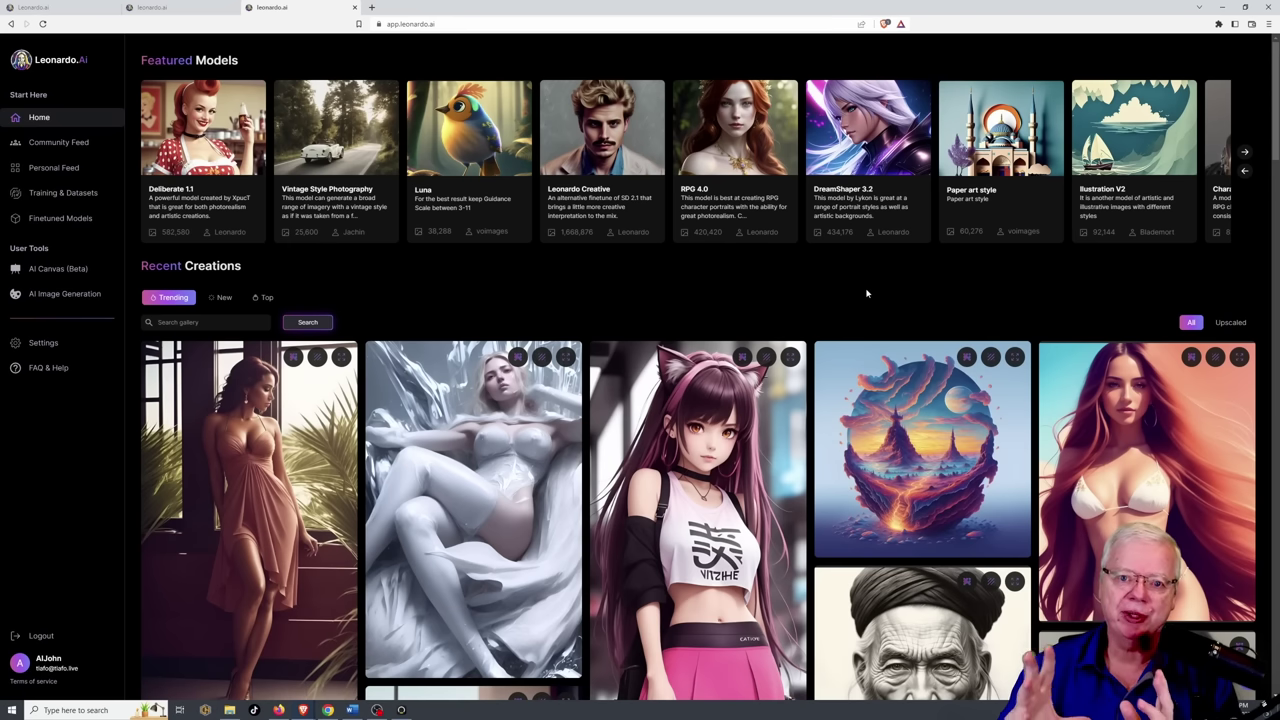